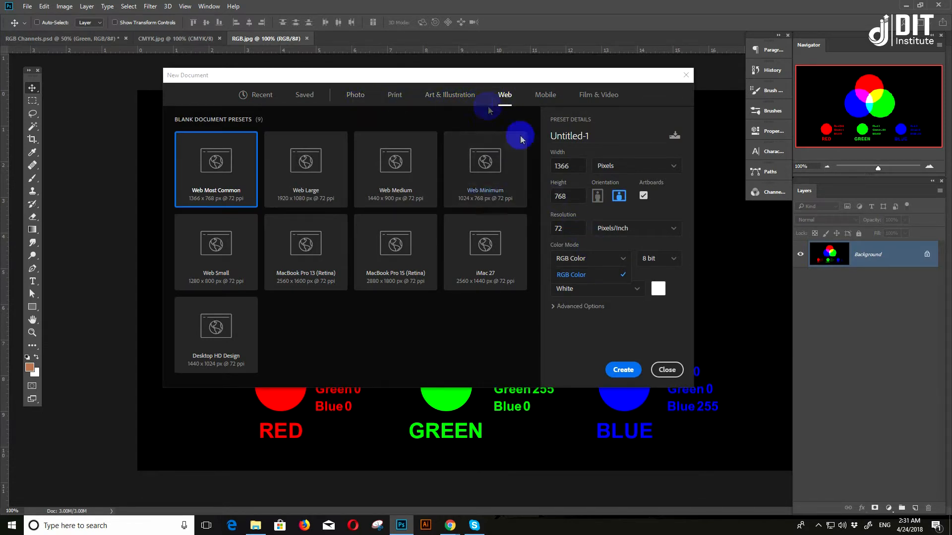
Create a 1366 x 768 px Web Most Common document in RGB Color and convert it to CMYK Color, merging the layers
left_click(571, 258)
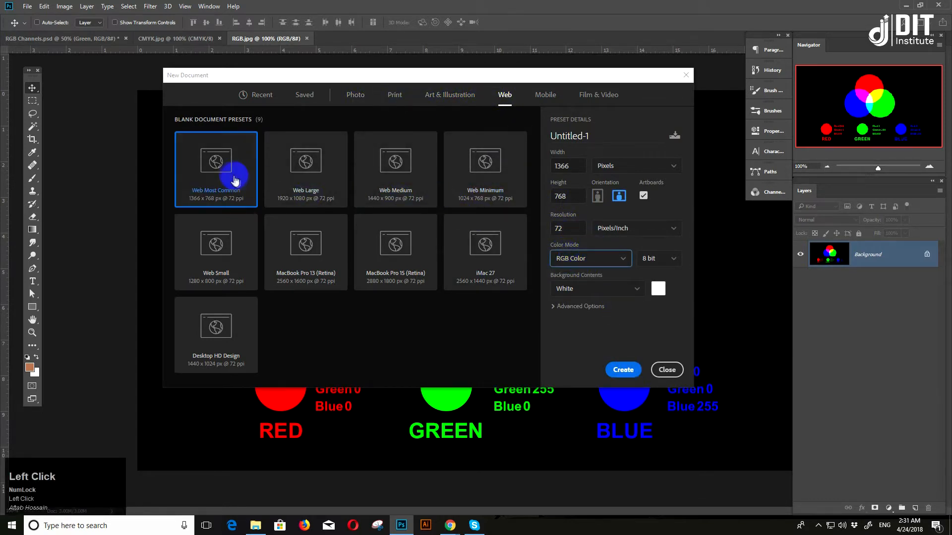
left_click(625, 369)
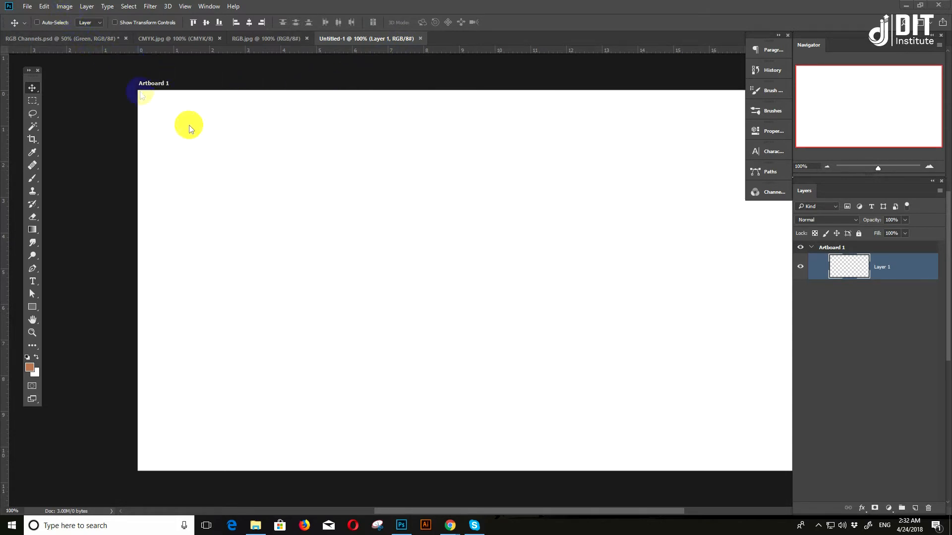
left_click(65, 6)
left_click(69, 18)
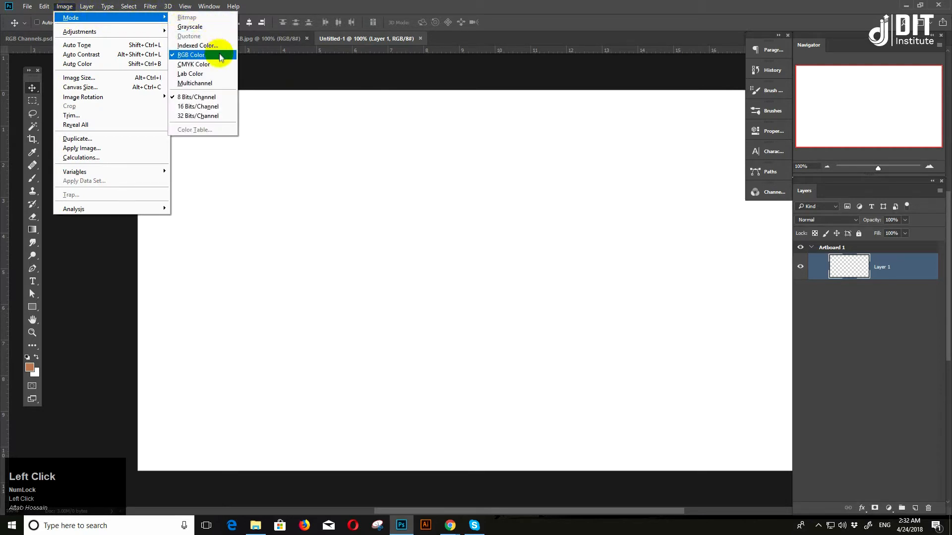
left_click(217, 65)
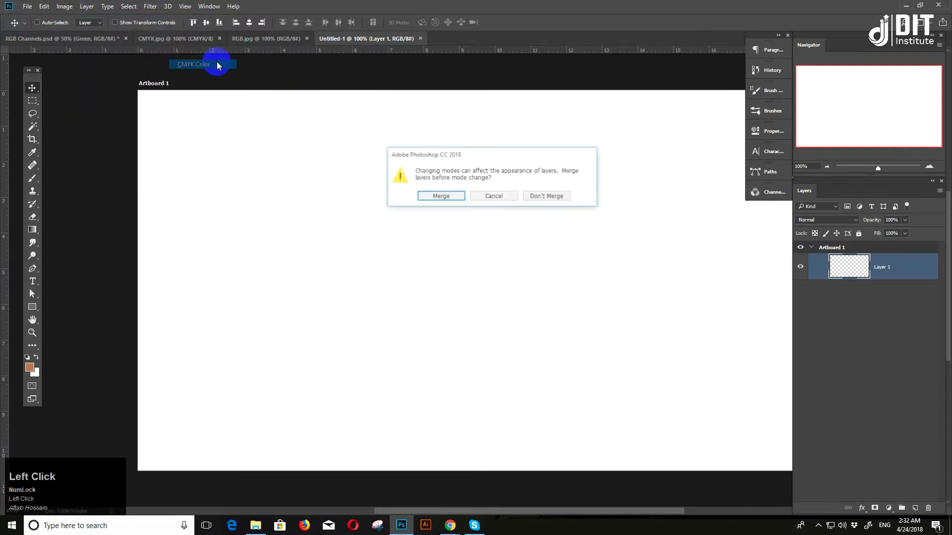
left_click(455, 197)
left_click(470, 211)
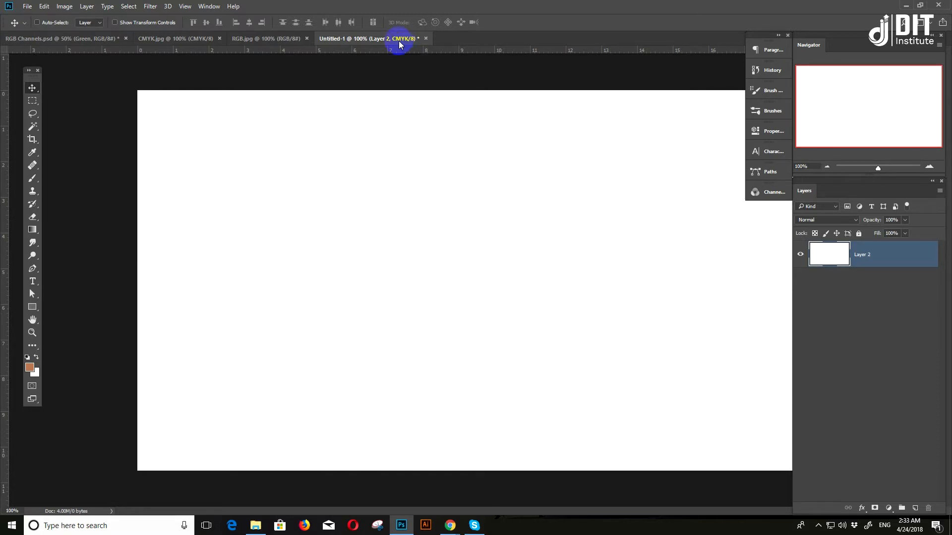
Close the untitled CMYK document without saving its changes
left_click(400, 45)
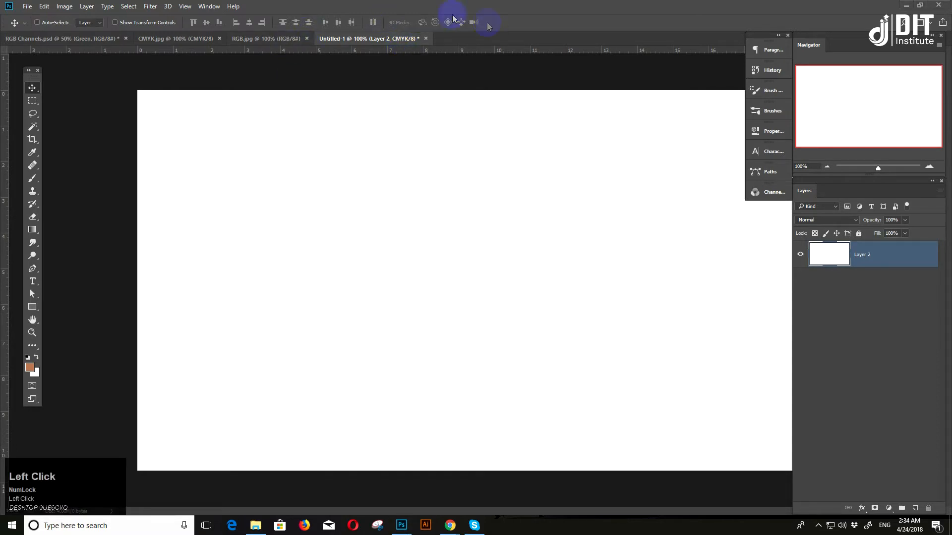
left_click(426, 39)
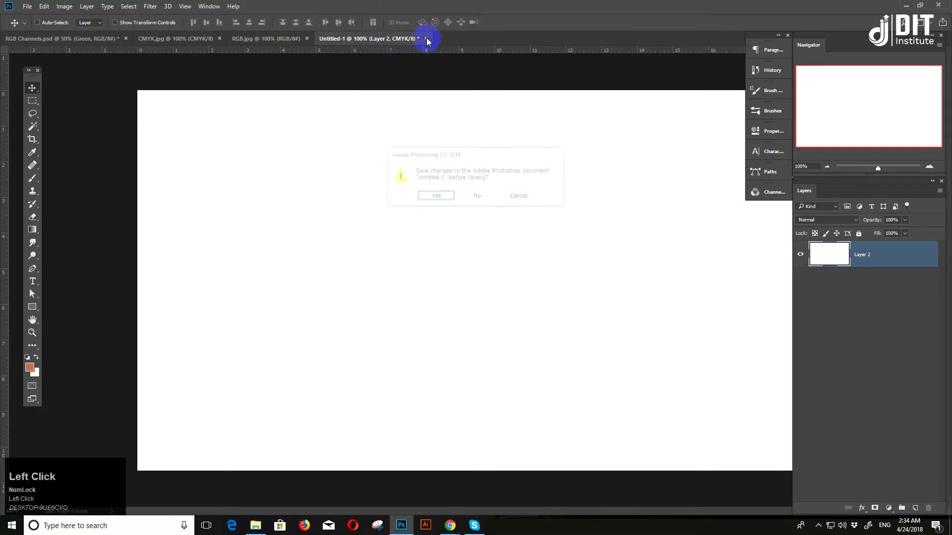
left_click(471, 197)
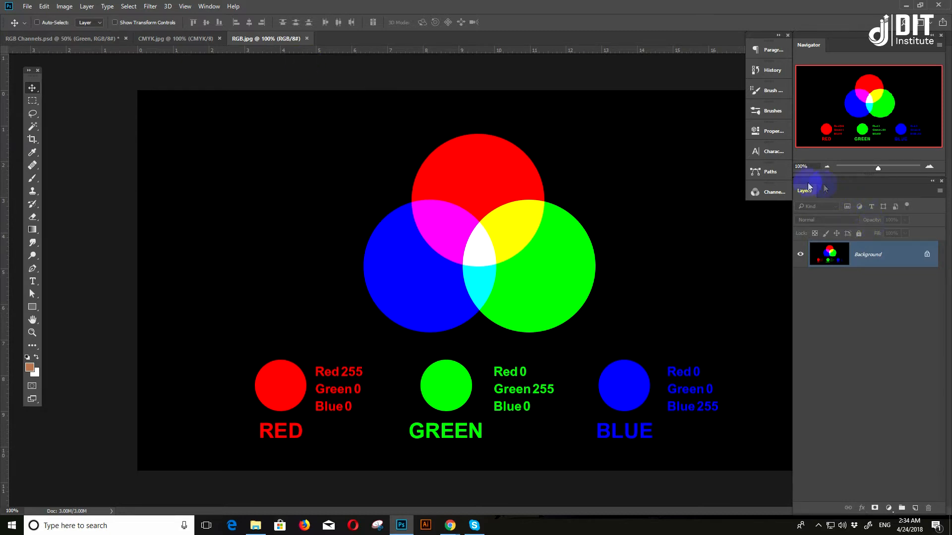
Inspect the channels of RGB.jpg: isolate Red, show all three together, and leave only Blue visible
left_click(778, 194)
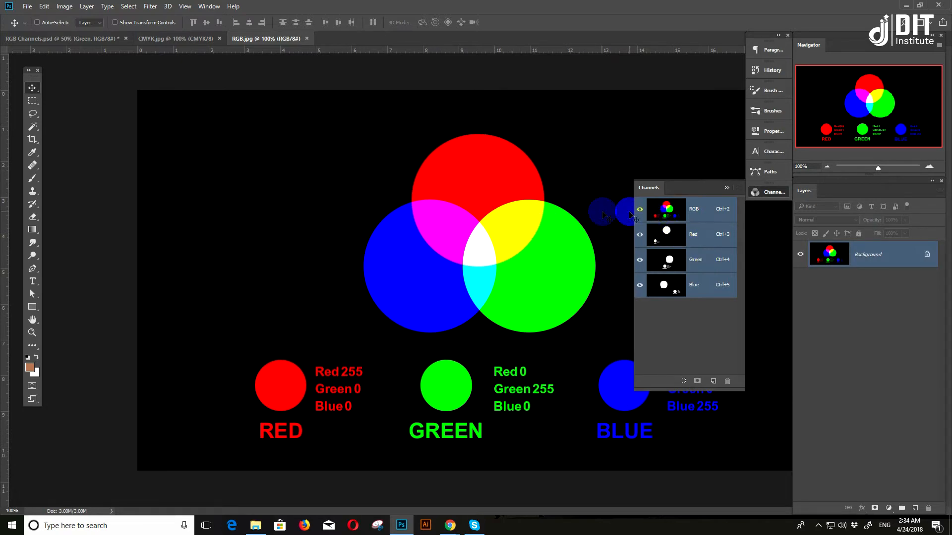
left_click(694, 241)
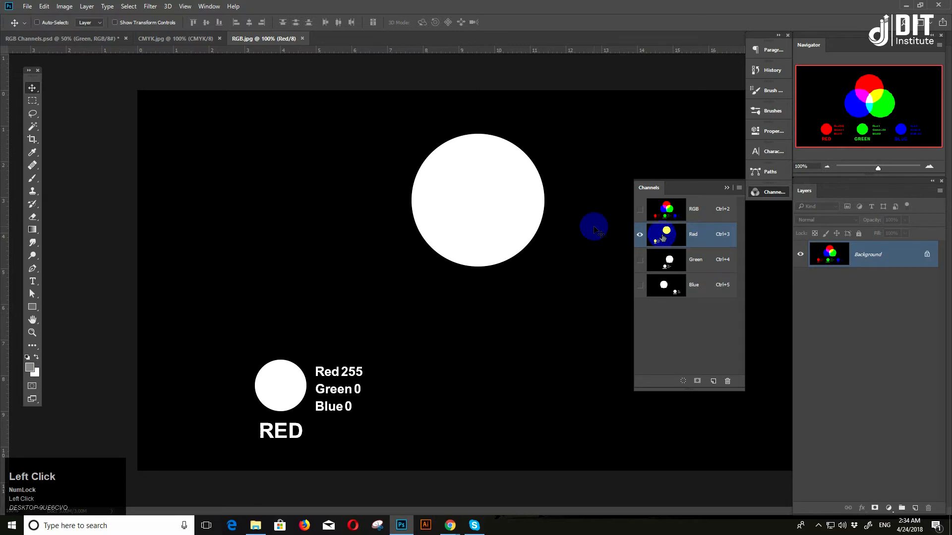
left_click(639, 260)
left_click(640, 285)
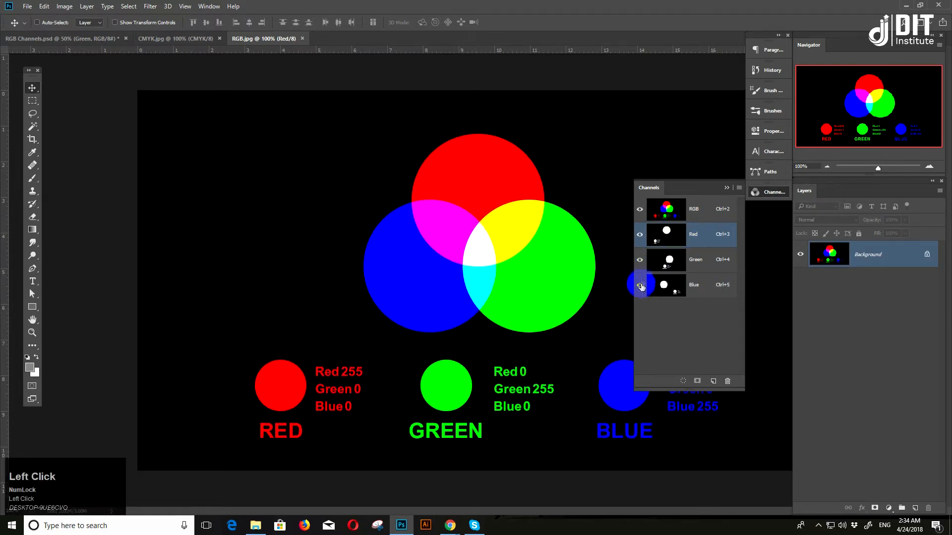
left_click(641, 235)
left_click(640, 259)
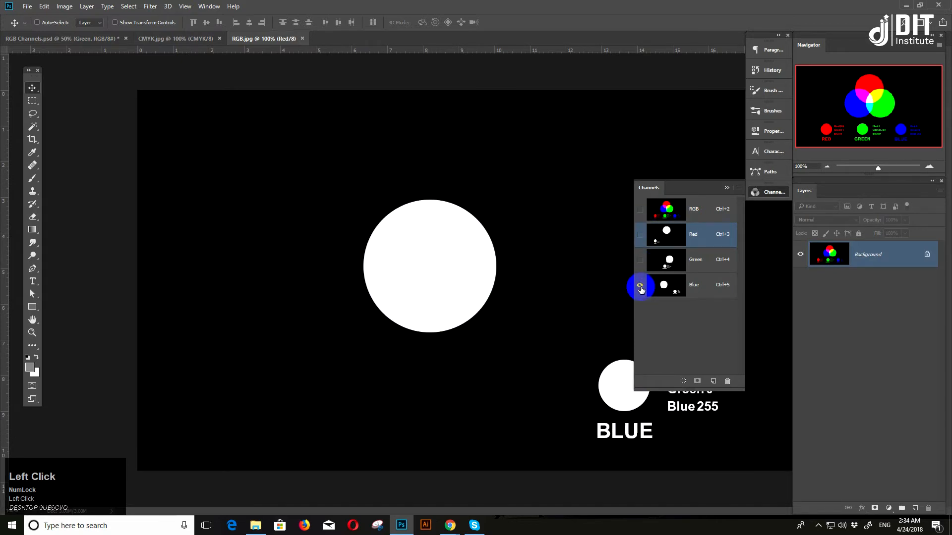
Inspect the Cyan, Magenta, Yellow and Black channels of CMYK.jpg one by one, show all of them again and collapse the channel list
left_click(192, 41)
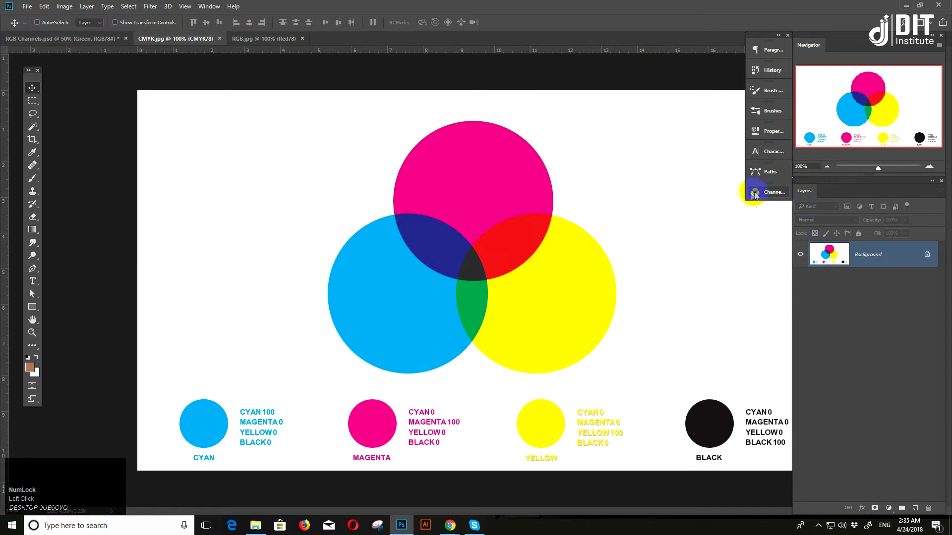
left_click(755, 194)
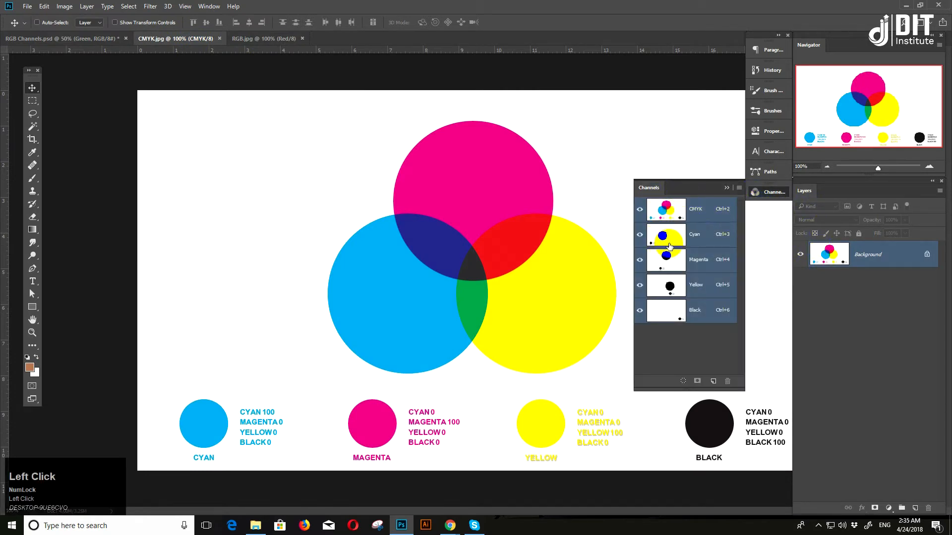
left_click(667, 245)
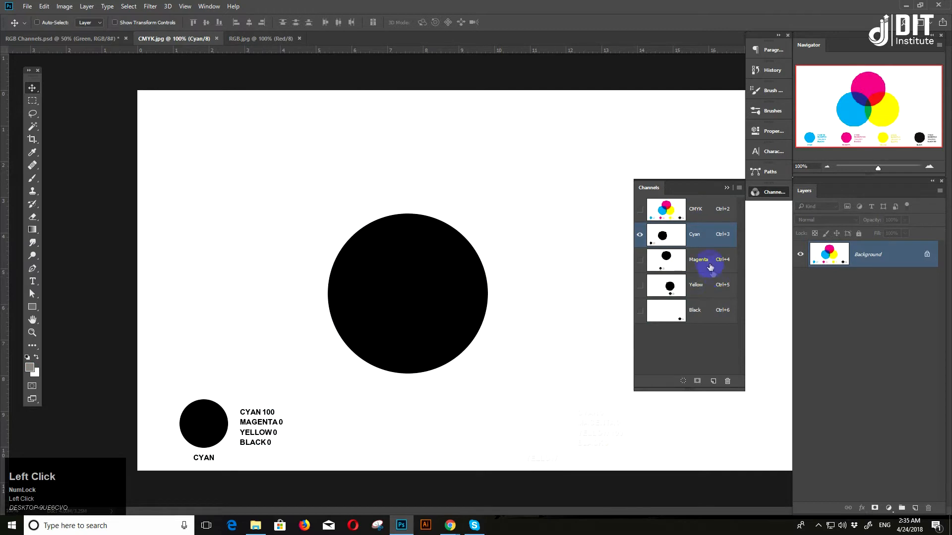
left_click(694, 260)
left_click(672, 297)
left_click(668, 311)
left_click_drag(639, 285, 639, 235)
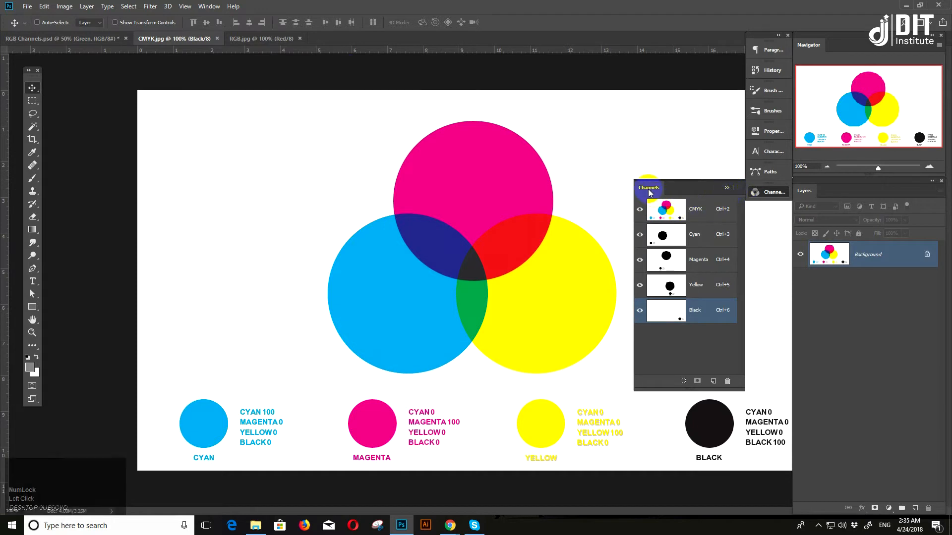
left_click(205, 7)
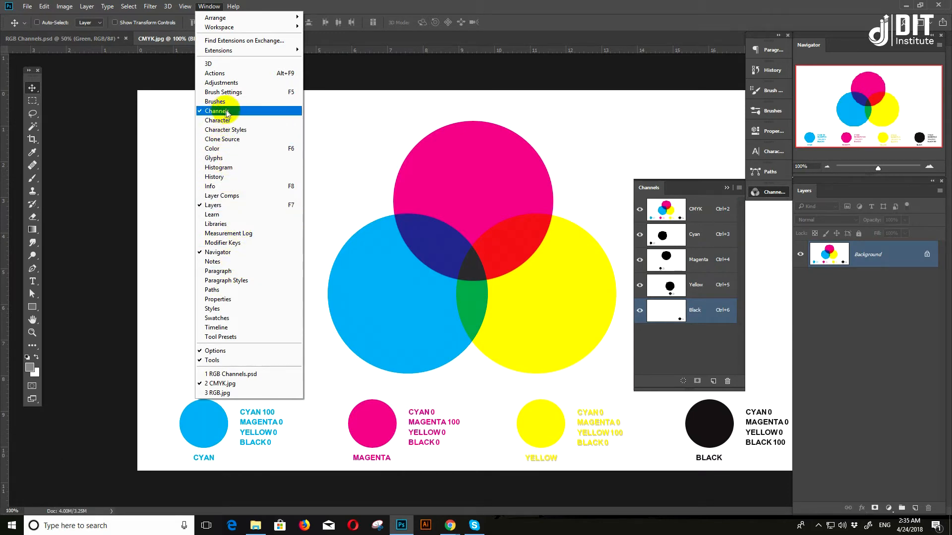
left_click(727, 187)
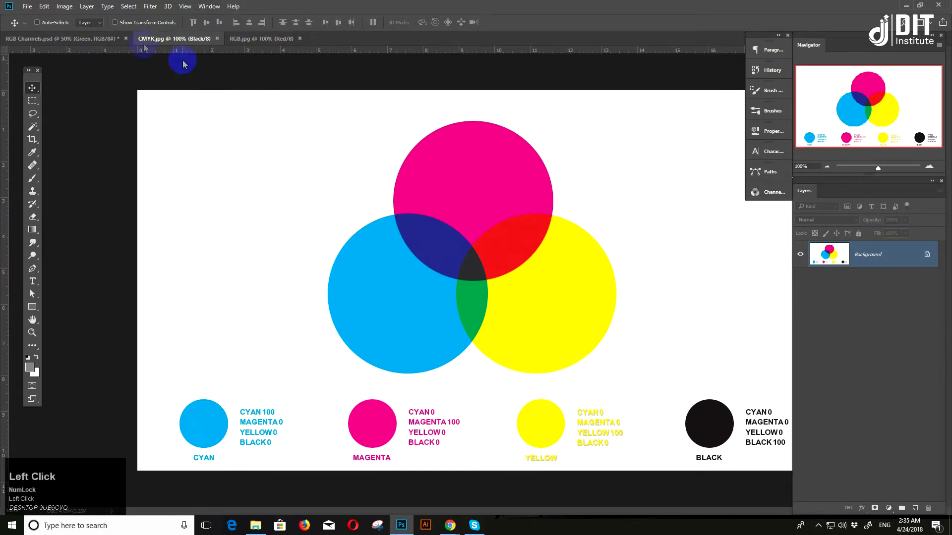
Switch to RGB Channels.psd and restore it to its Open history state
left_click(86, 39)
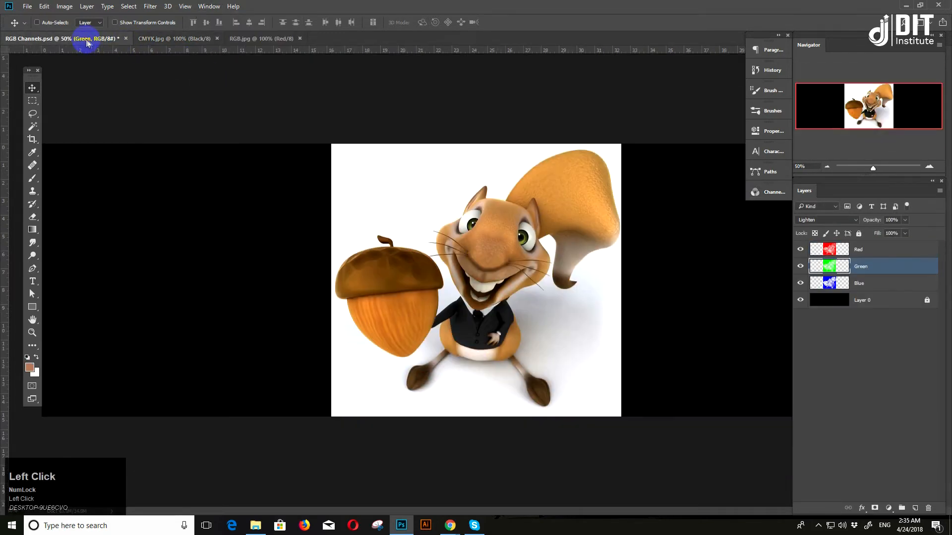
left_click(854, 254)
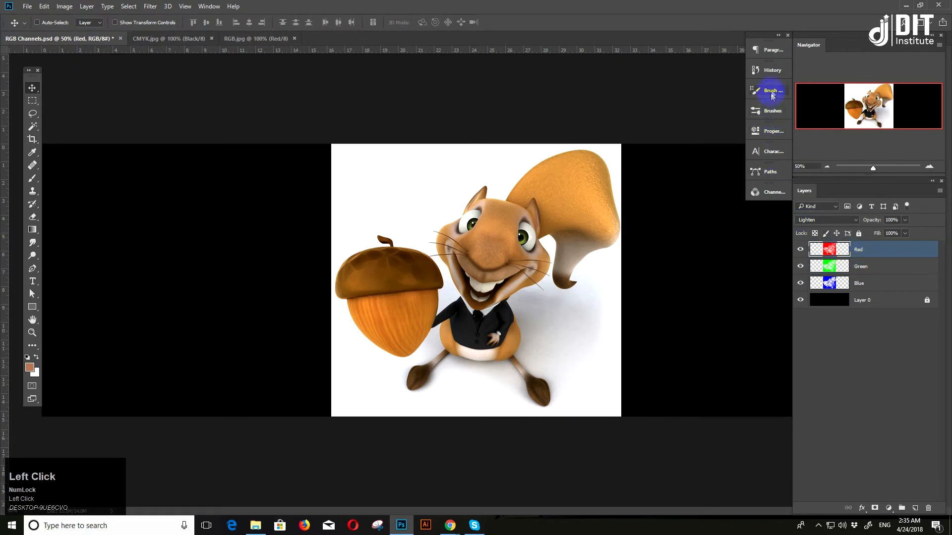
left_click(772, 72)
left_click(669, 94)
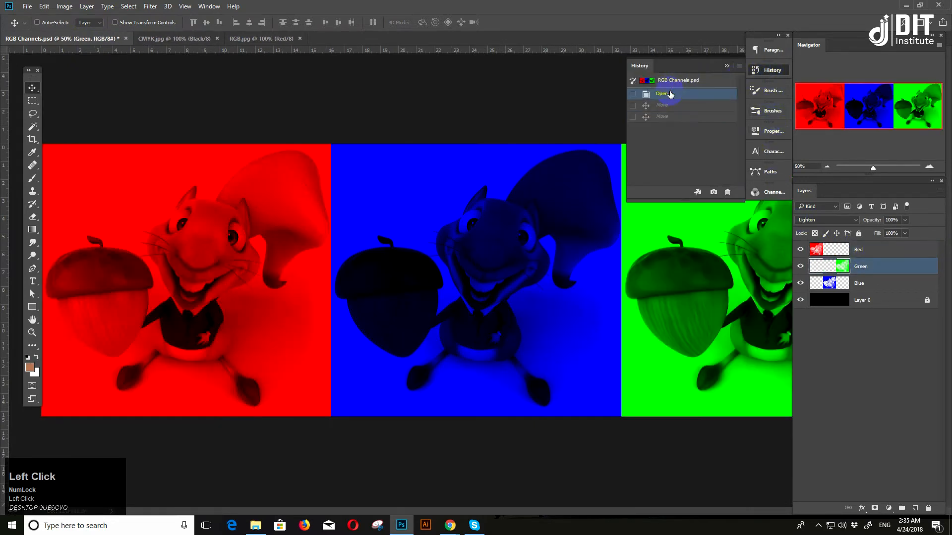
key("ctrl+minus")
key("ctrl+minus")
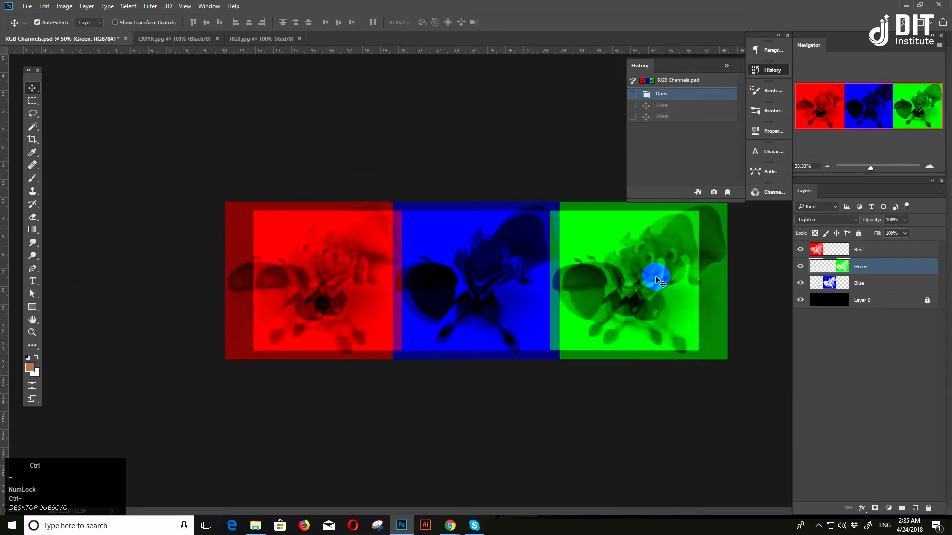
key("space")
left_click(603, 322)
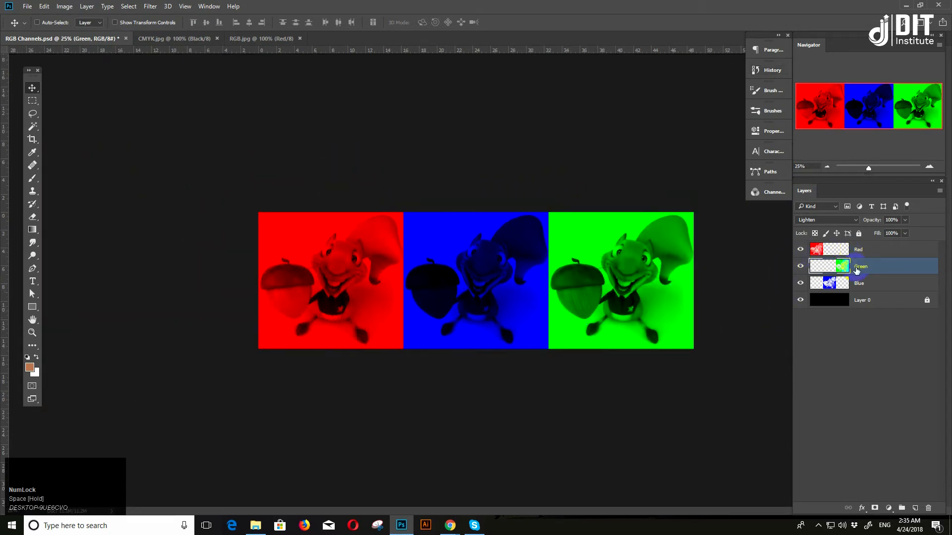
Move the Red and Green layers onto the middle panel so that they overlap the Blue layer
left_click(857, 284)
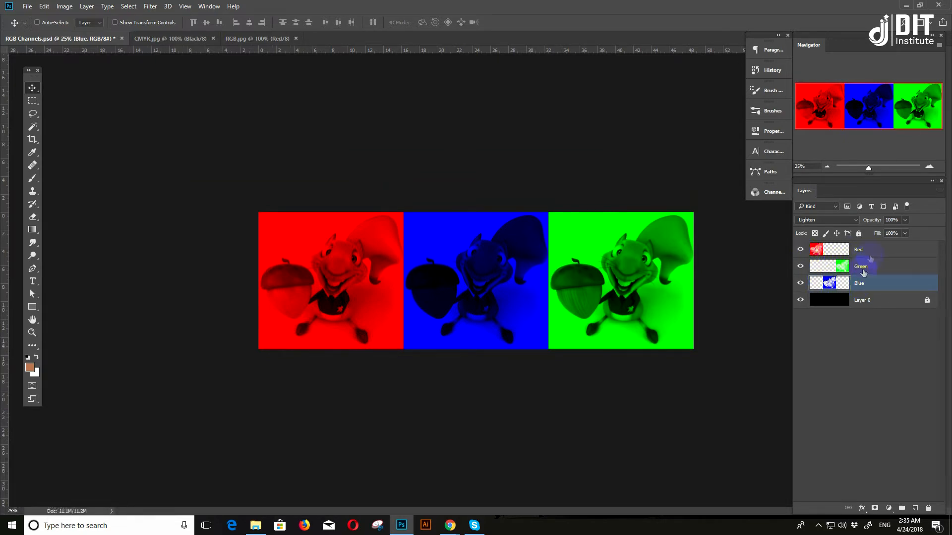
left_click(296, 288)
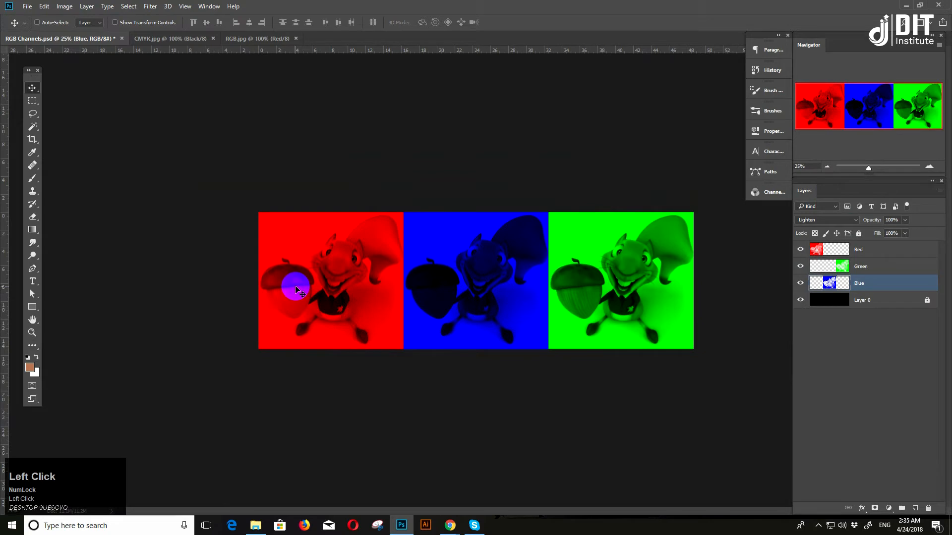
left_click(848, 249)
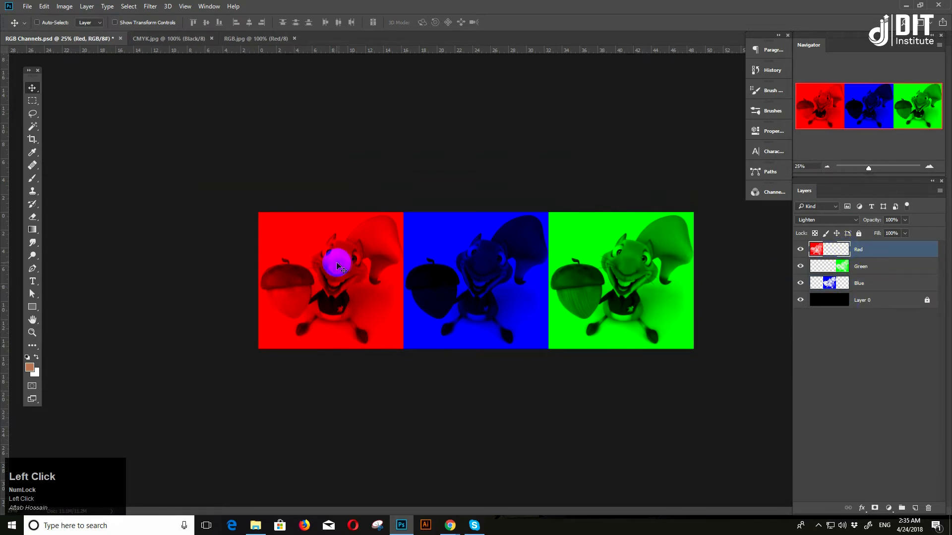
left_click_drag(336, 263, 494, 268)
left_click(861, 291)
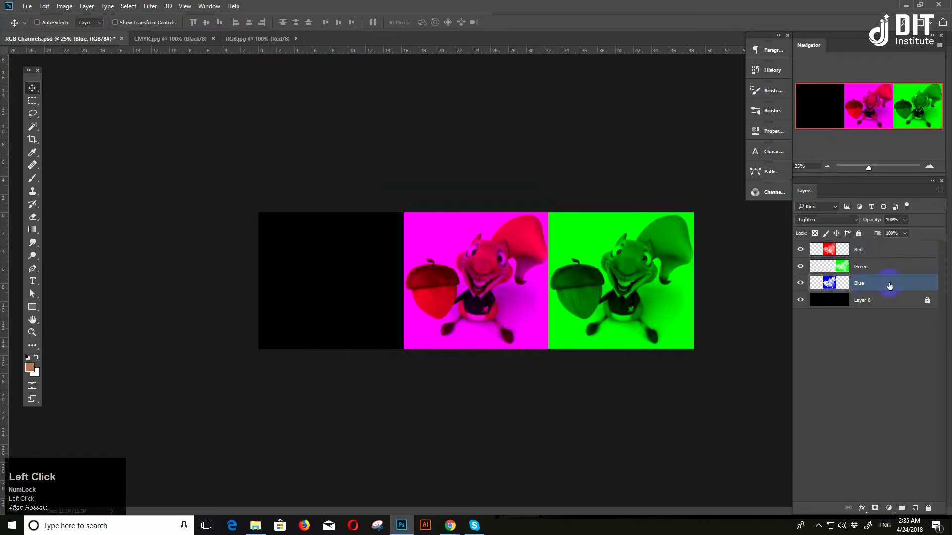
left_click(885, 272)
left_click_drag(631, 293, 485, 289)
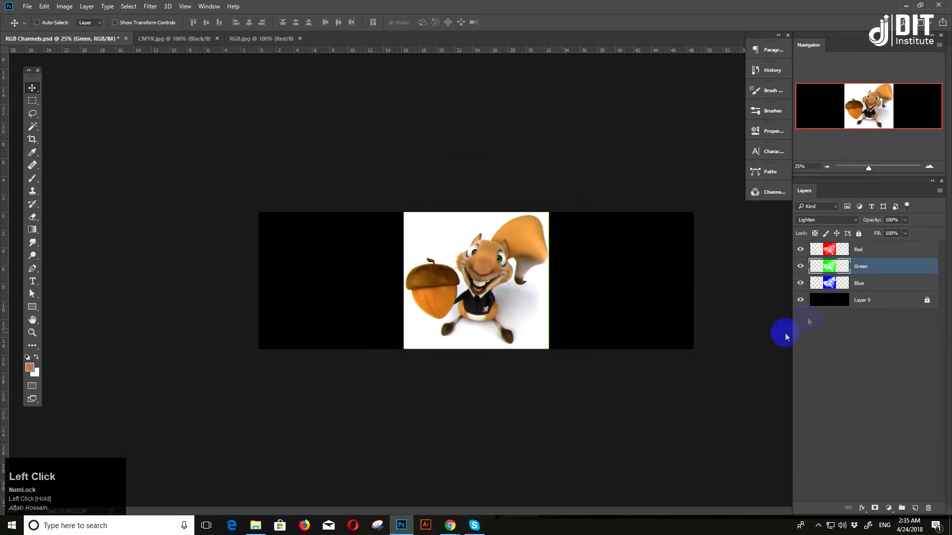
Examine the combined squirrel image enlarged in full-screen mode and return to the standard screen mode
key("ctrl+plus")
key("ctrl+plus")
key("ctrl+plus")
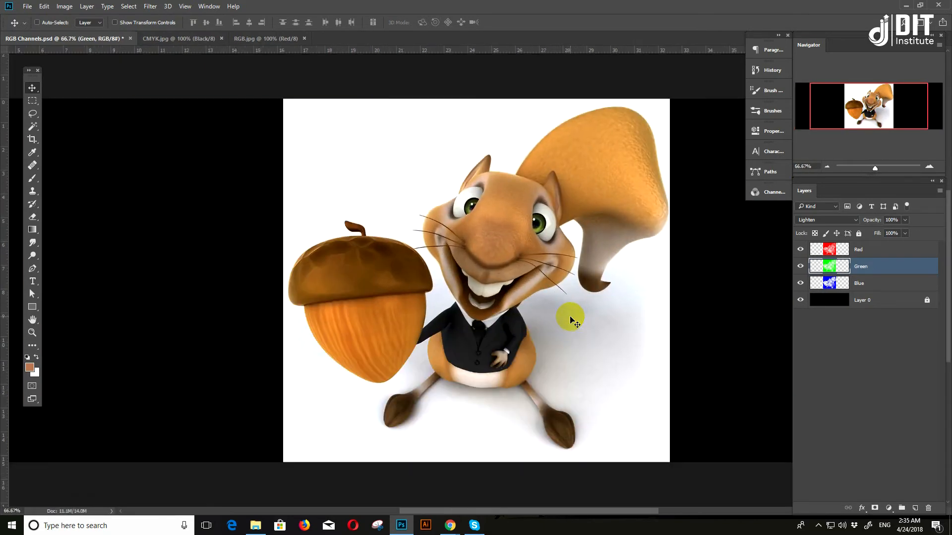
key("f")
key("f")
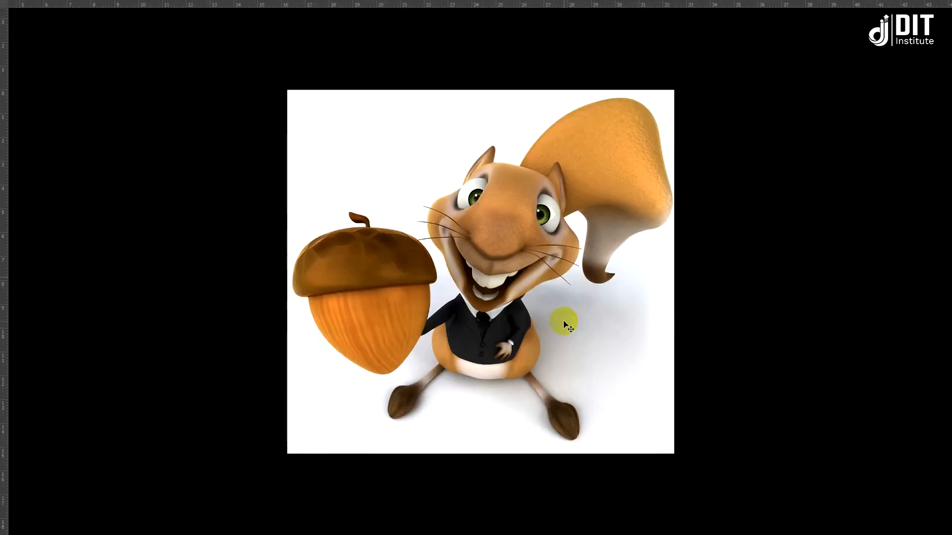
key("f")
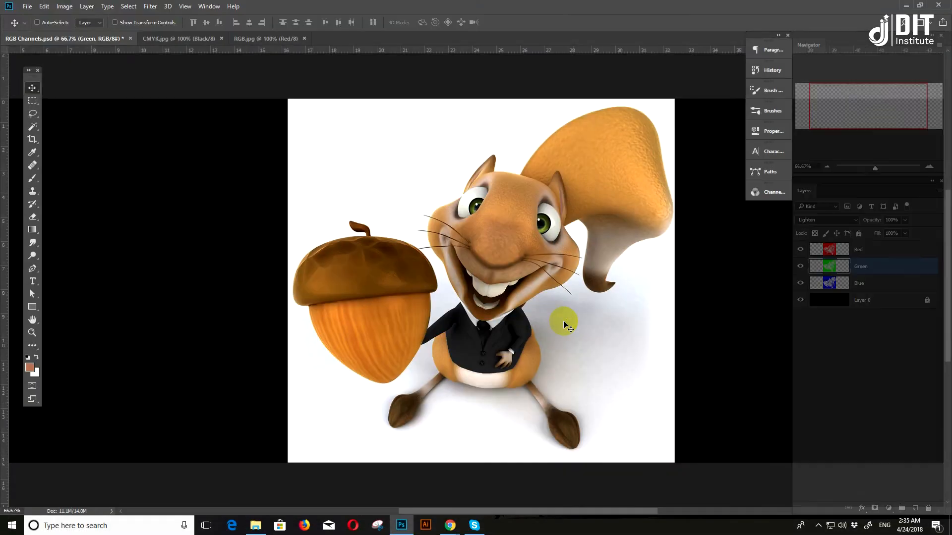
Float the open documents as separate windows, minimize RGB.jpg and RGB Channels.psd, and move the CMYK.jpg window lower
left_click_drag(108, 40, 56, 62)
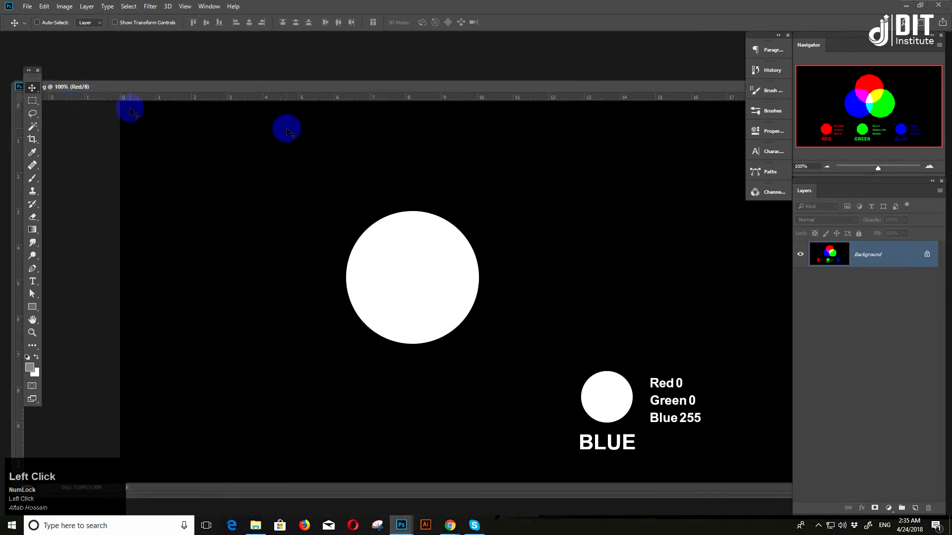
left_click_drag(682, 87, 480, 158)
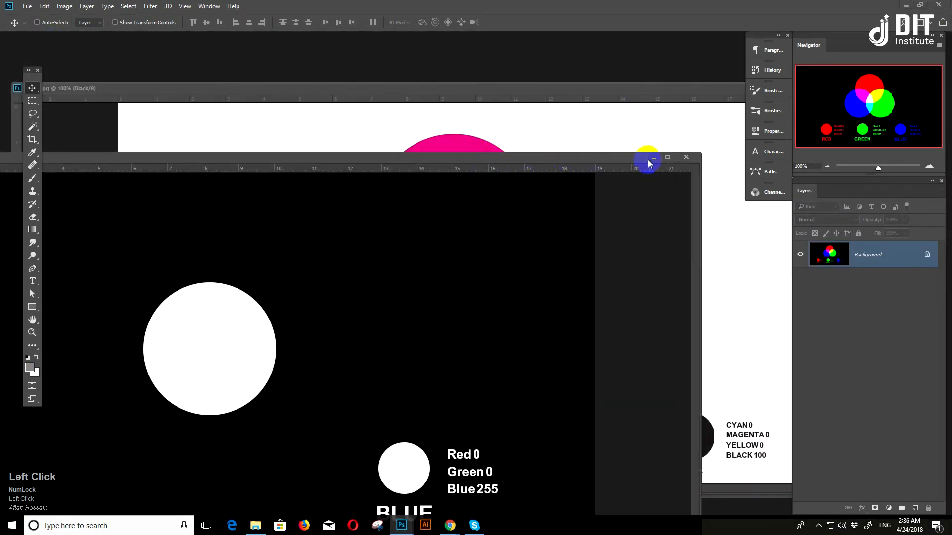
left_click(649, 160)
left_click_drag(602, 86, 484, 342)
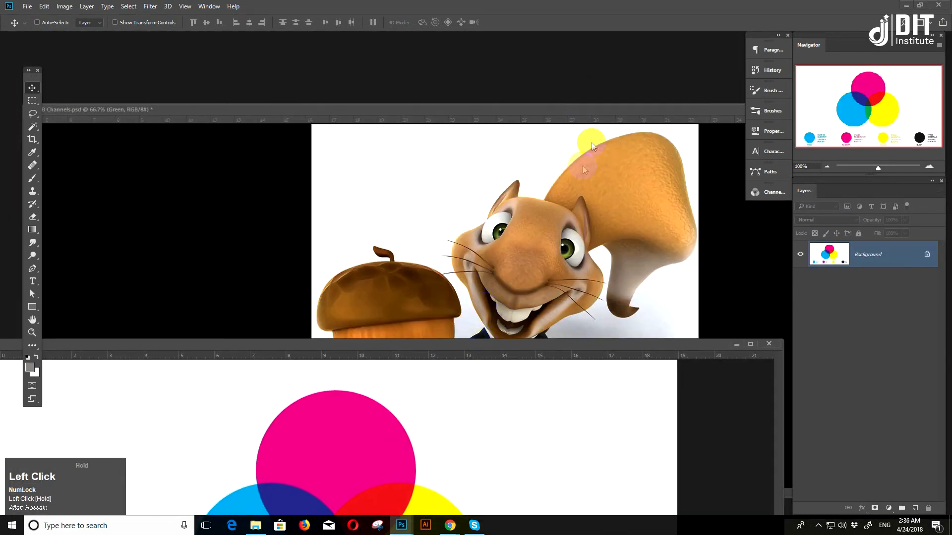
left_click_drag(618, 106, 585, 135)
left_click(662, 124)
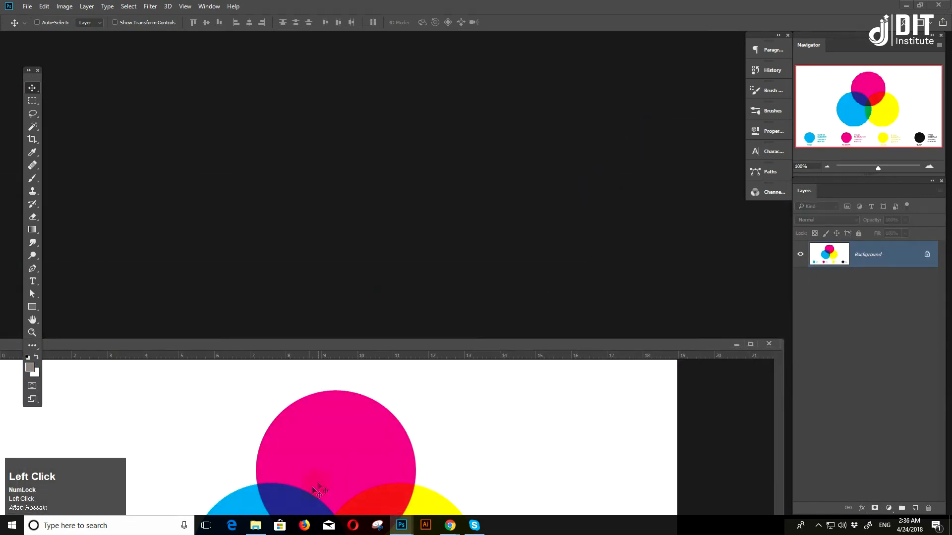
Restore the minimized RGB.jpg window and move it up above the CMYK.jpg artwork
mouse_move(403, 524)
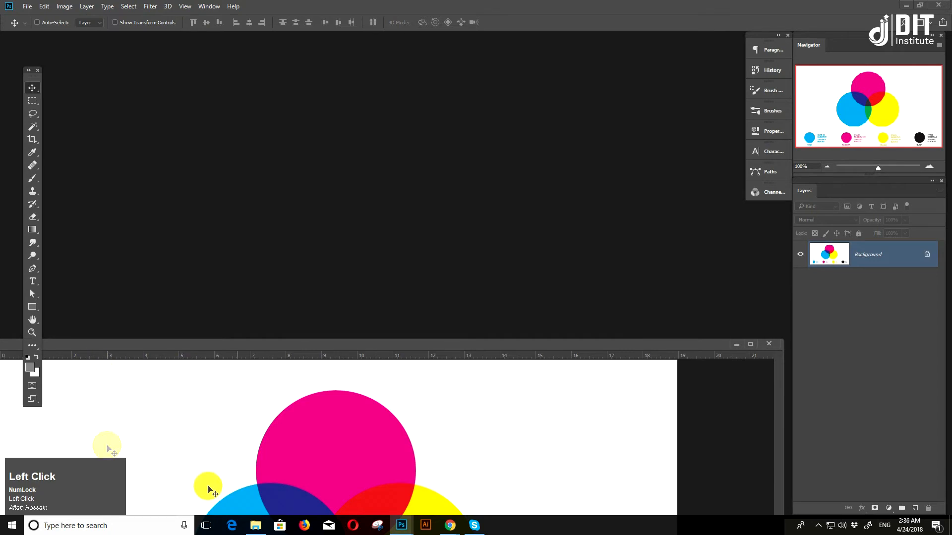
left_click(399, 521)
left_click(559, 491)
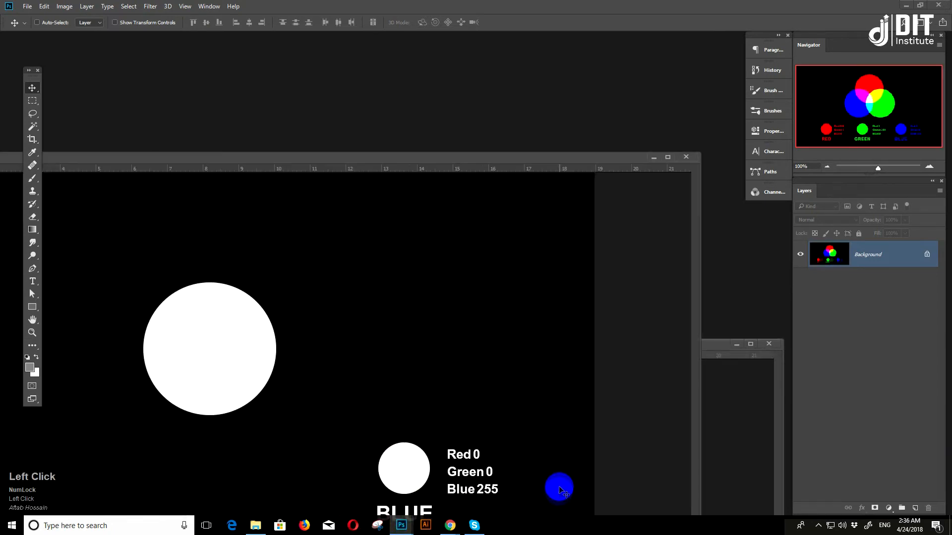
left_click_drag(353, 148, 545, 48)
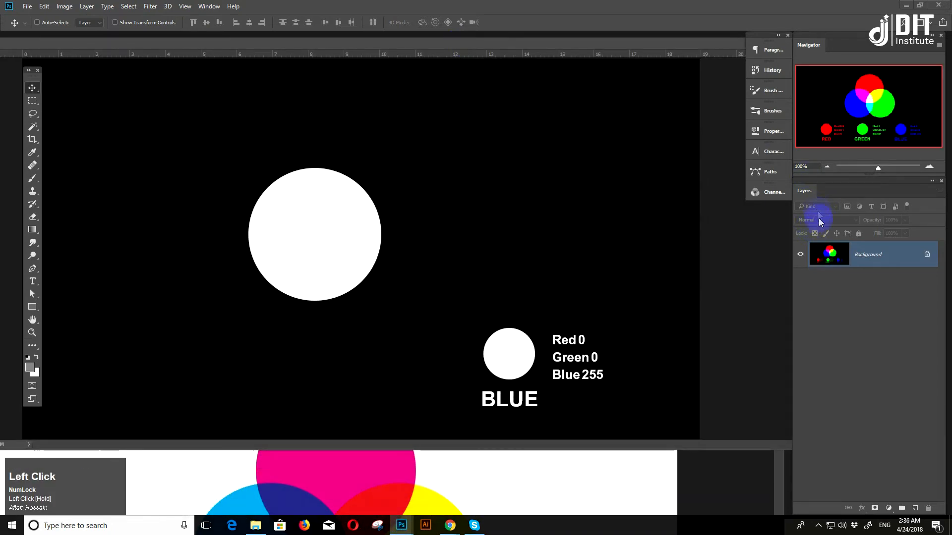
Turn on the visibility of the Red and Green channels alongside Blue in RGB.jpg, and minimize its window
left_click(768, 192)
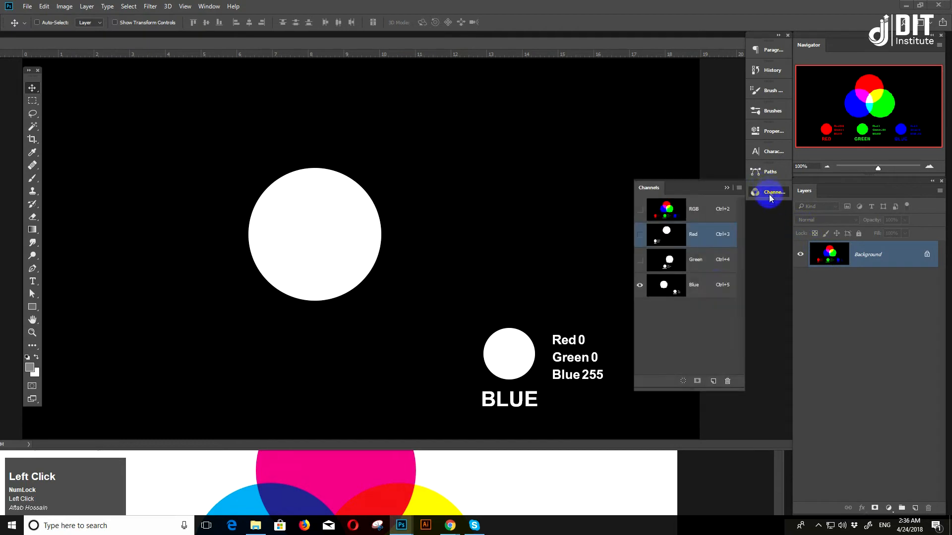
left_click(639, 235)
left_click(640, 259)
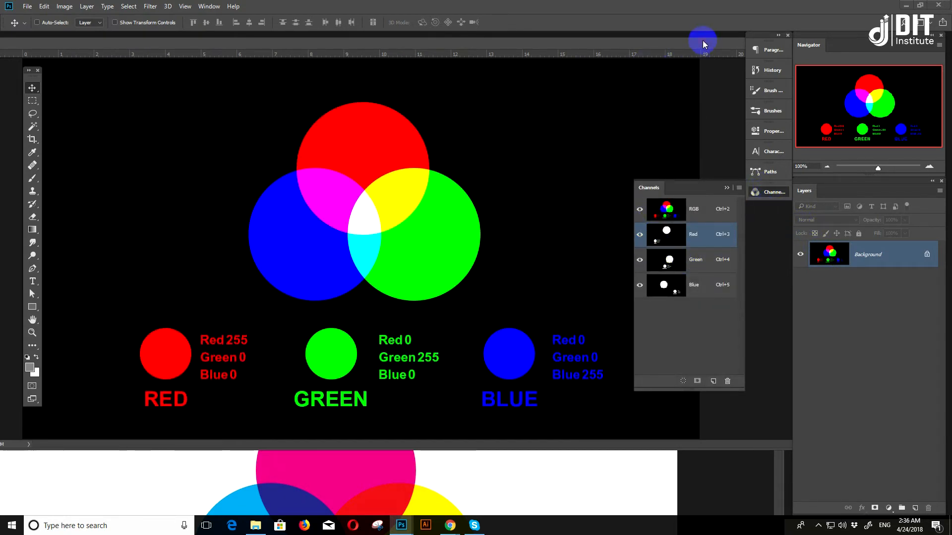
left_click_drag(703, 40, 550, 102)
left_click(602, 104)
Create a document from the Web Most Common preset (1366 x 768 px, 72 ppi, RGB Color) and position its window near the workspace's upper edge
left_click(27, 6)
left_click(31, 18)
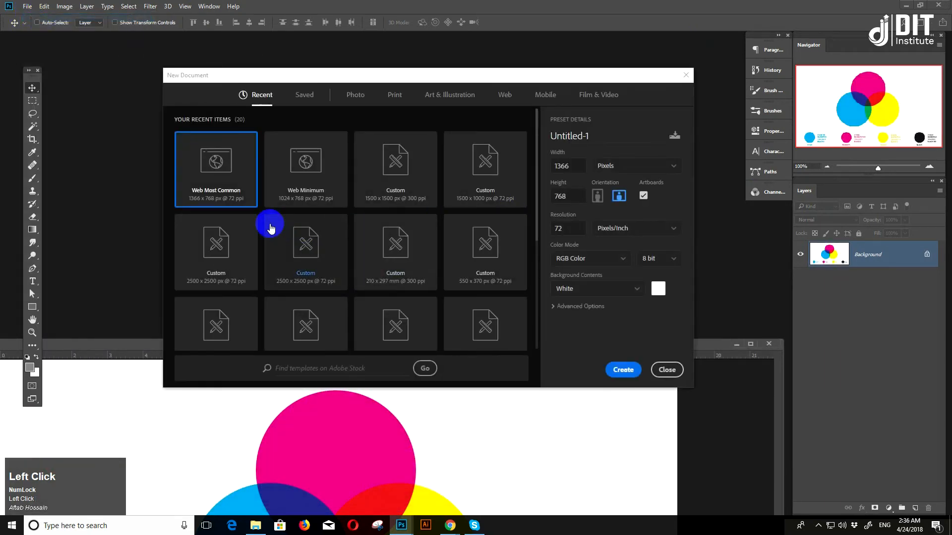
left_click(504, 99)
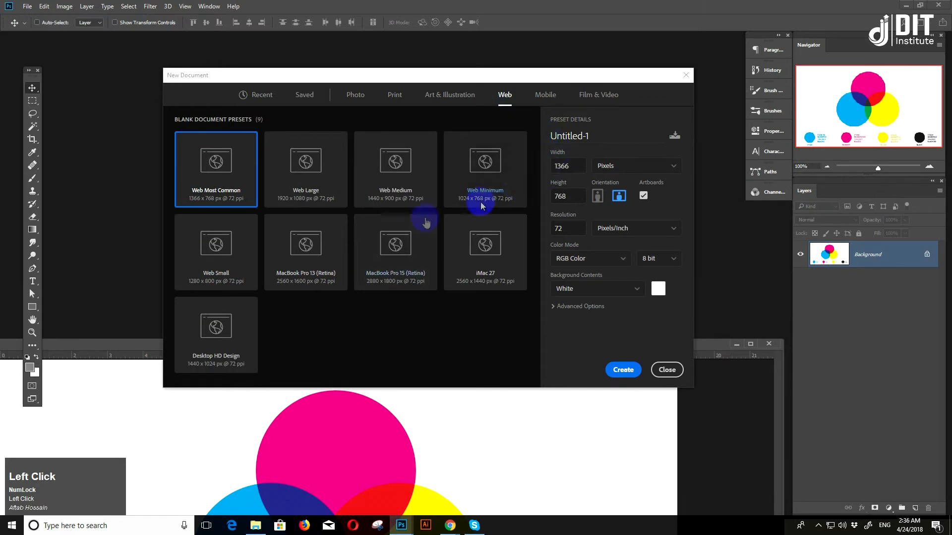
left_click(626, 372)
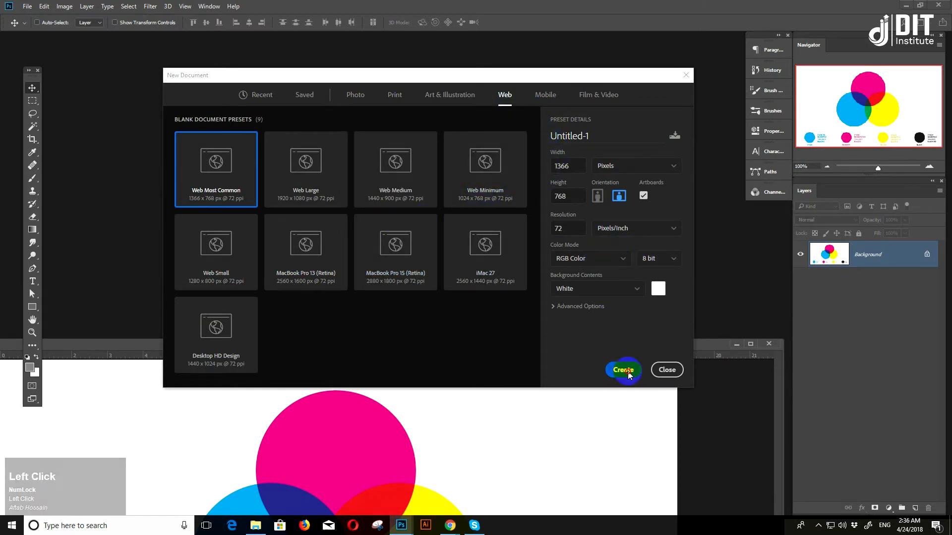
left_click_drag(63, 356, 116, 54)
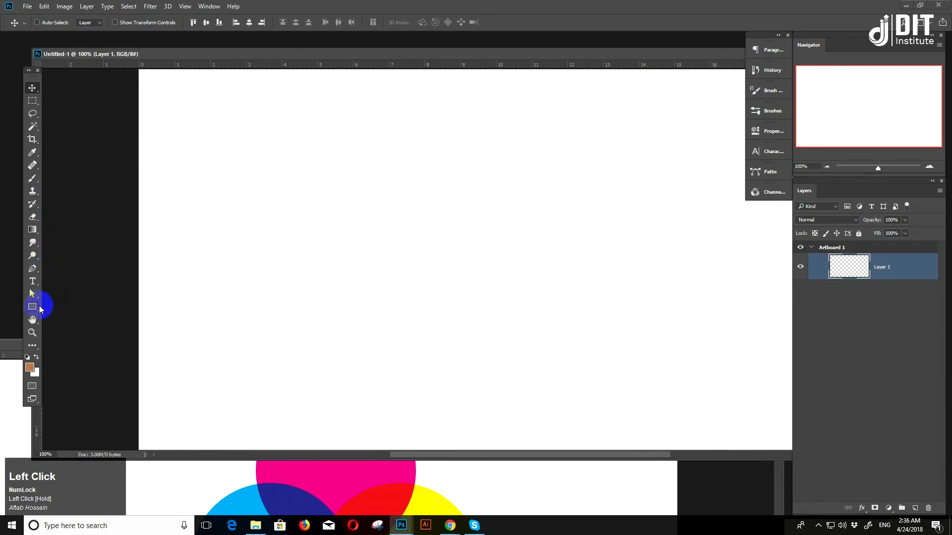
Draw a circle about 237 px in diameter in the upper-left part of the artboard with the Ellipse tool
left_click(41, 309)
right_click(41, 309)
left_click(61, 328)
mouse_move(259, 161)
left_mouse_down()
mouse_move(376, 300)
mouse_move(370, 286)
left_mouse_up()
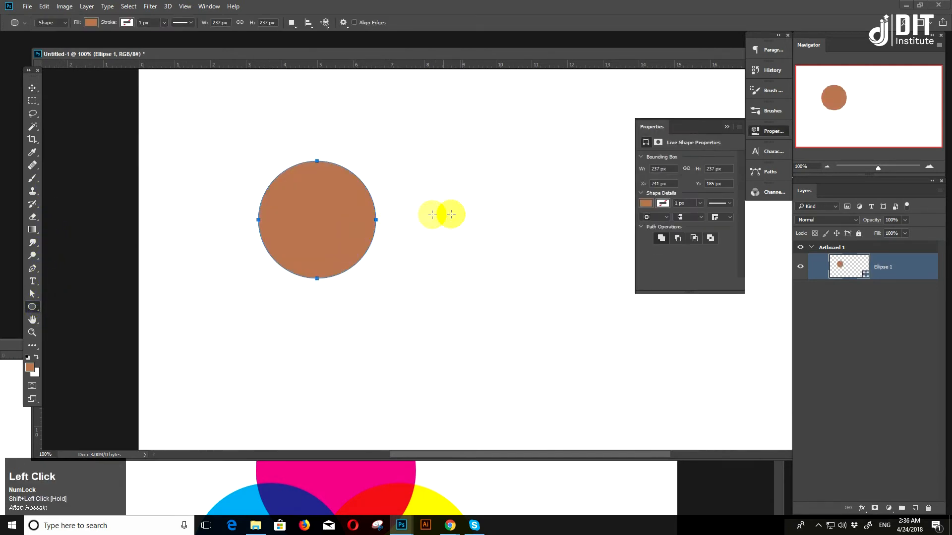
Set the circle's fill color to R 255, G 0, B 0
left_click(646, 203)
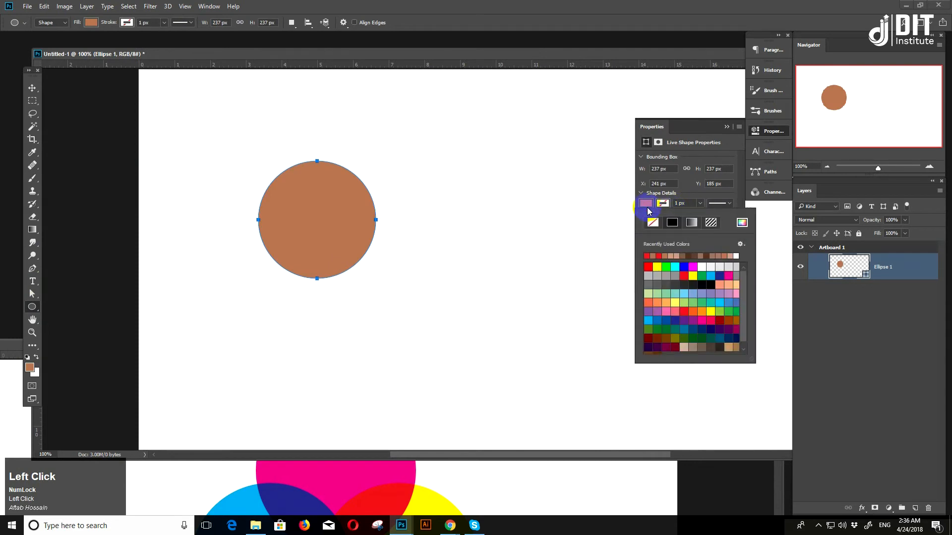
left_click(742, 223)
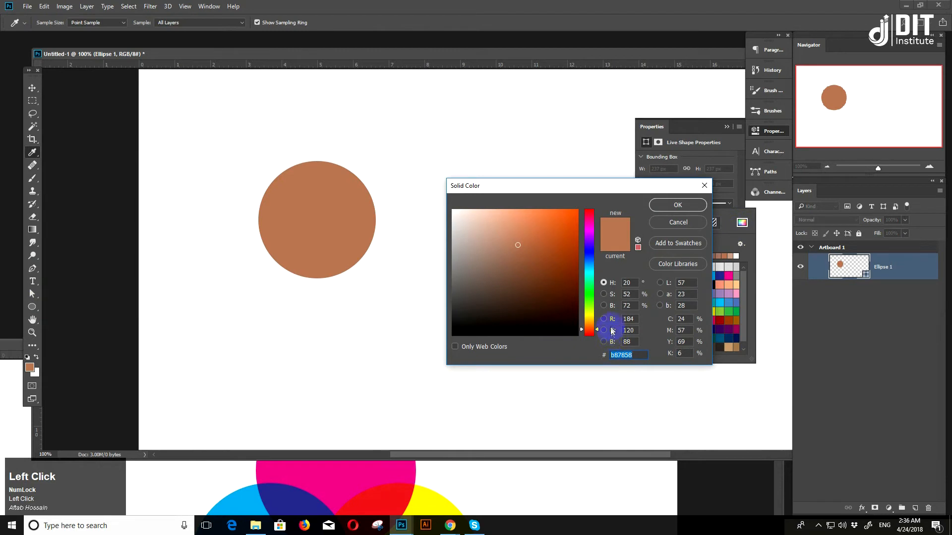
left_click(633, 319)
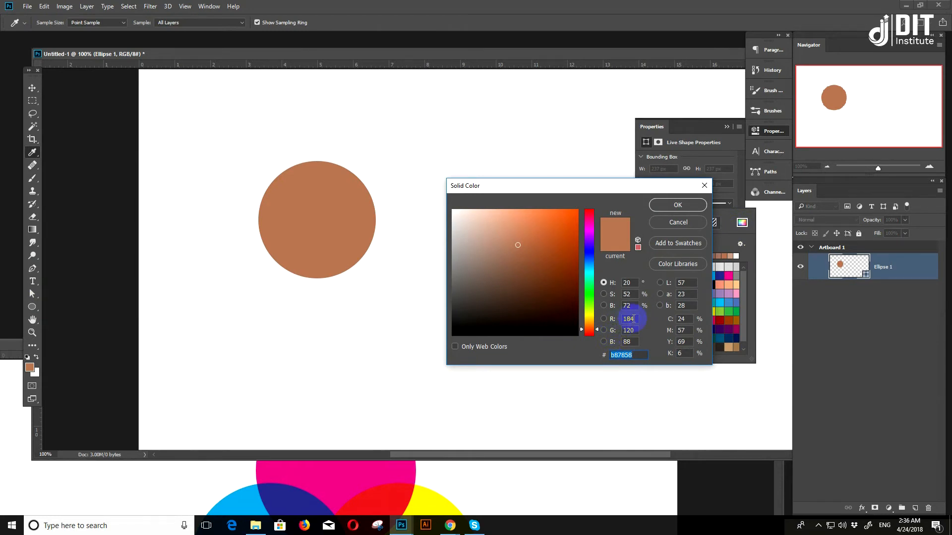
left_click(634, 319)
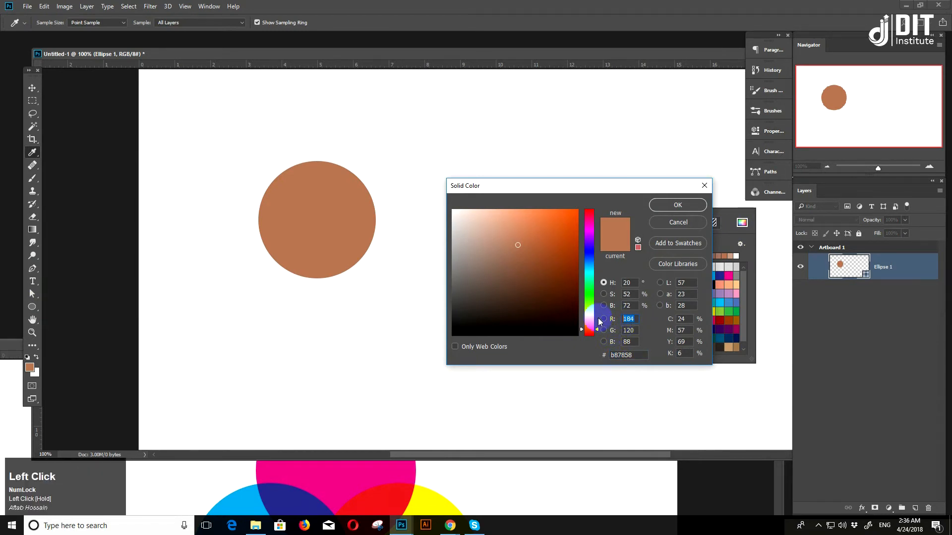
type("255")
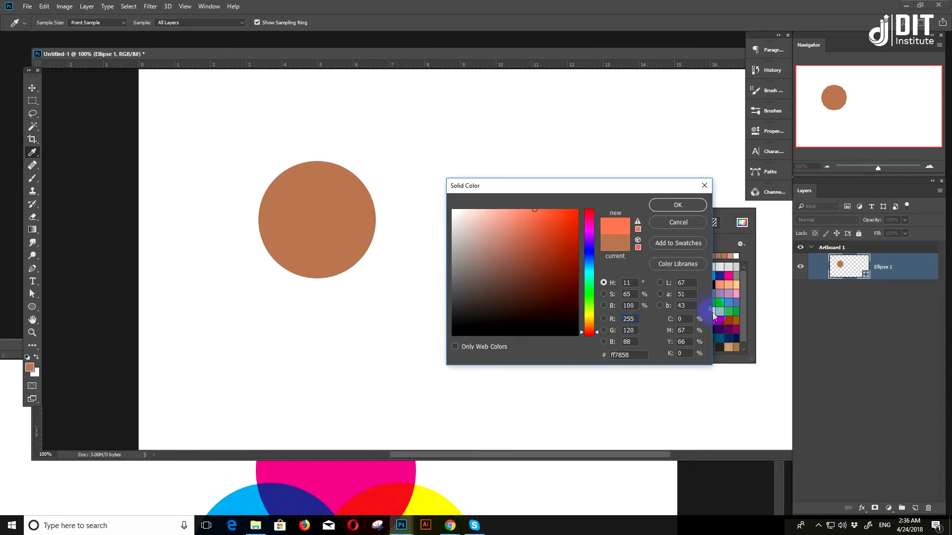
left_click(633, 329)
type("0")
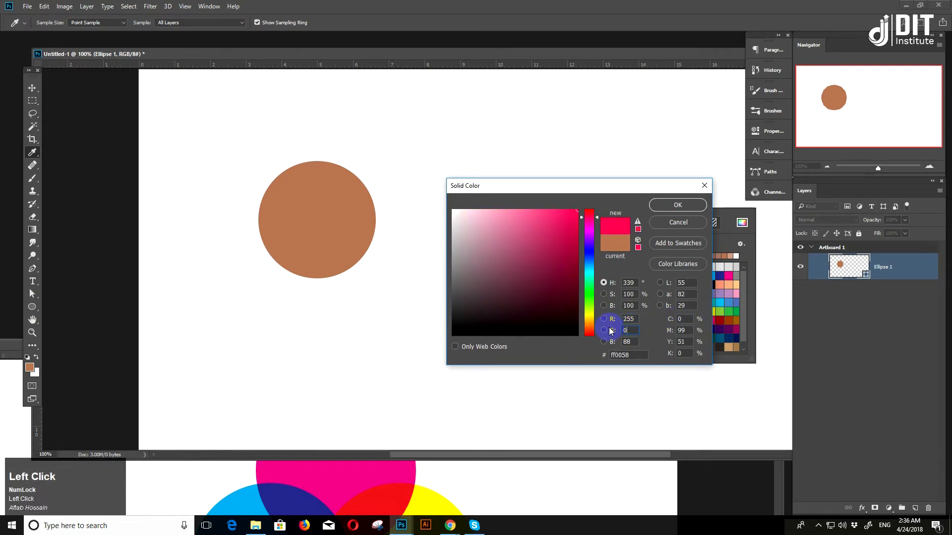
left_click(622, 341)
type("0")
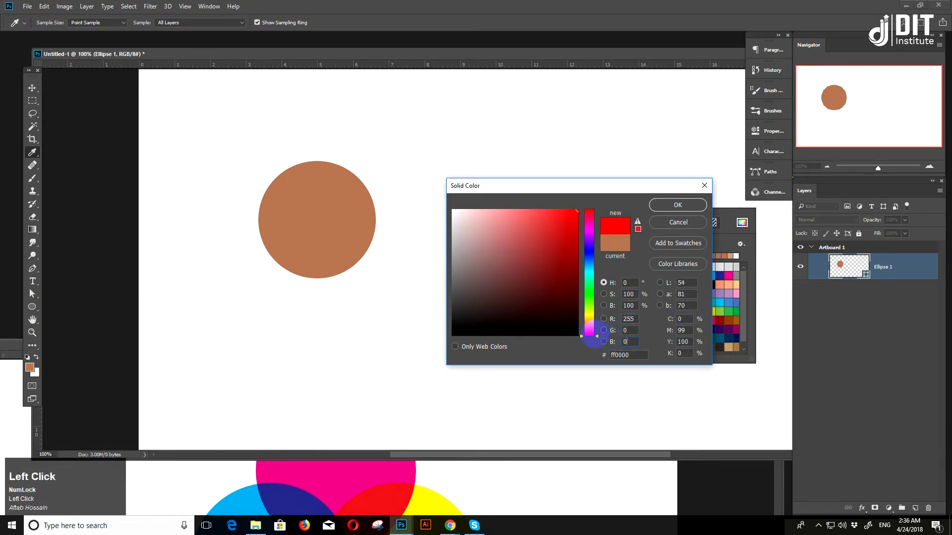
left_click(677, 205)
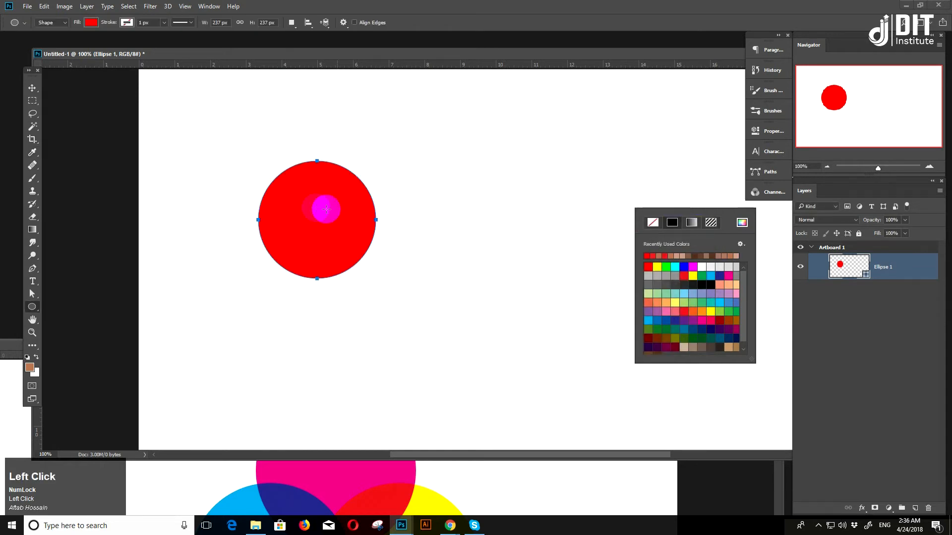
Duplicate the red circle toward its lower right and set the copy's fill color to R 0, G 255, B 0
left_click(32, 88)
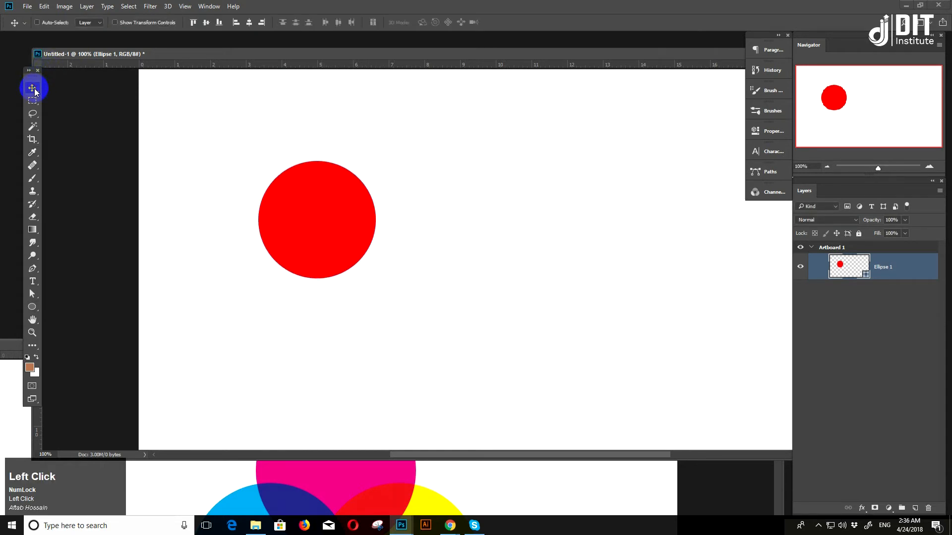
left_click_drag(356, 243, 460, 303)
double_click(848, 267)
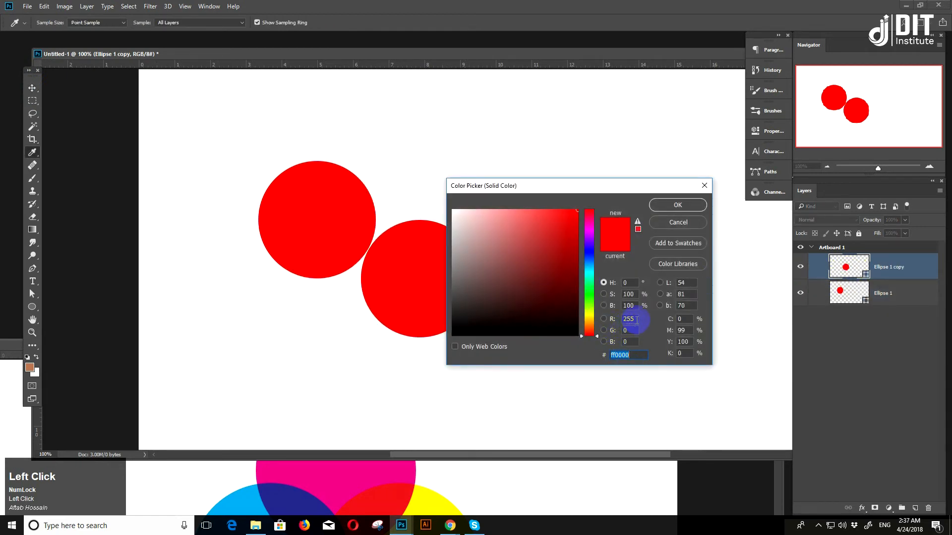
type("0")
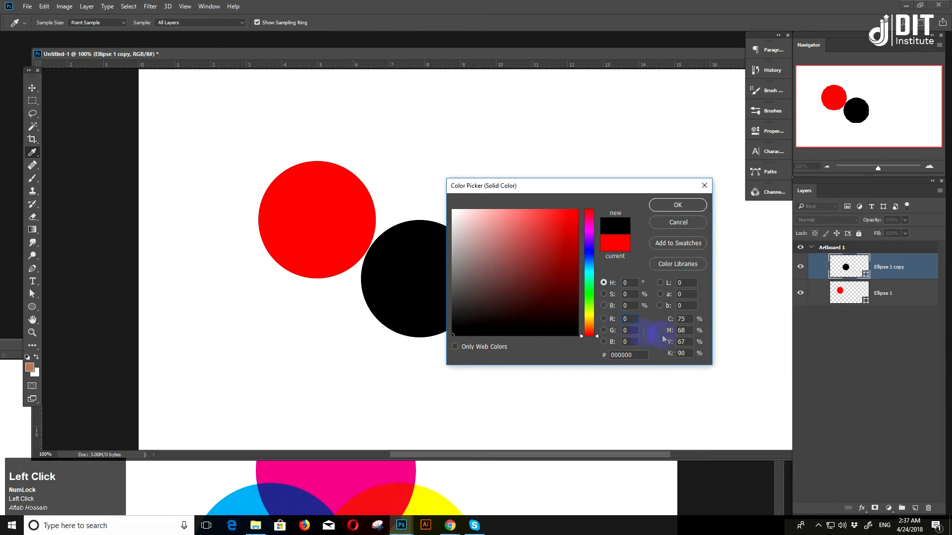
key("Tab")
type("255")
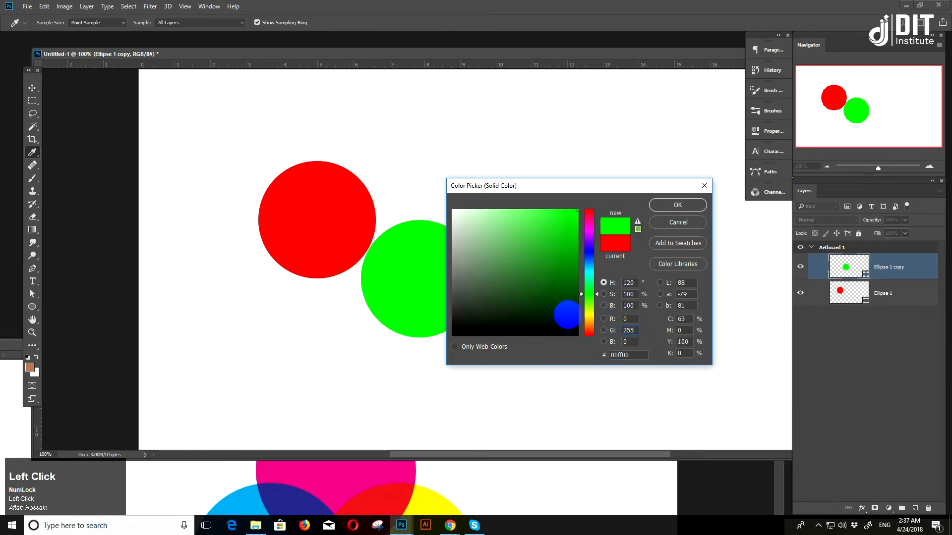
left_click(678, 205)
Overlap the green circle with the red one and add a copy filled R 0, G 0, B 255 at their upper right
left_click_drag(416, 300, 533, 254)
double_click(849, 266)
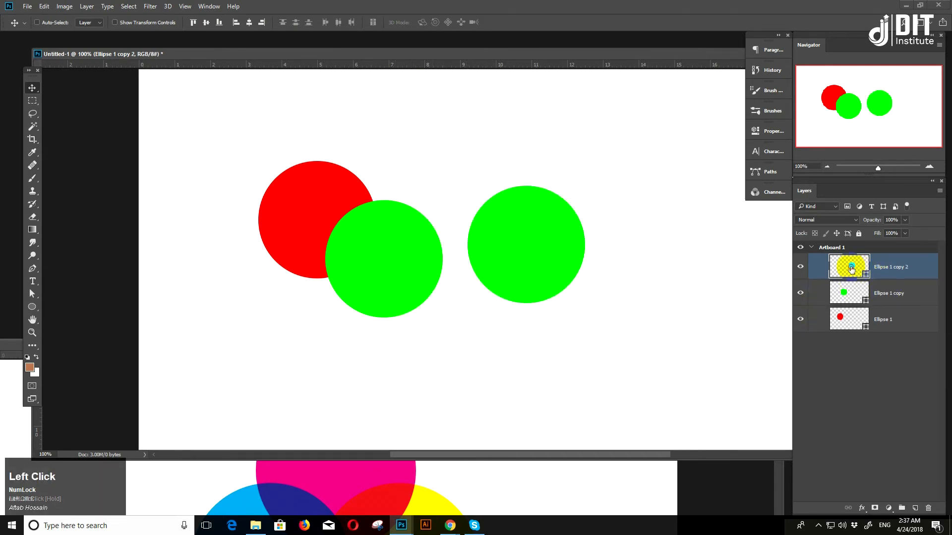
left_click(631, 331)
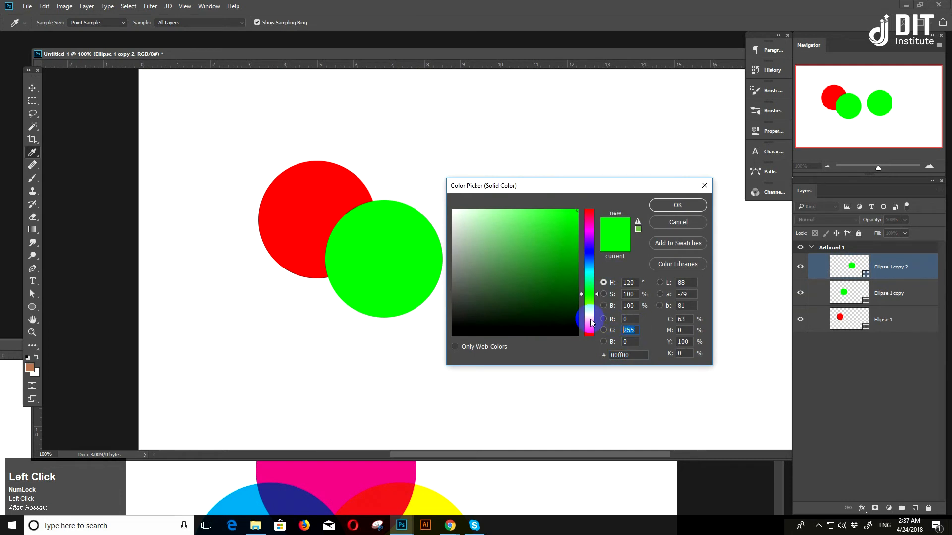
key("BackSpace")
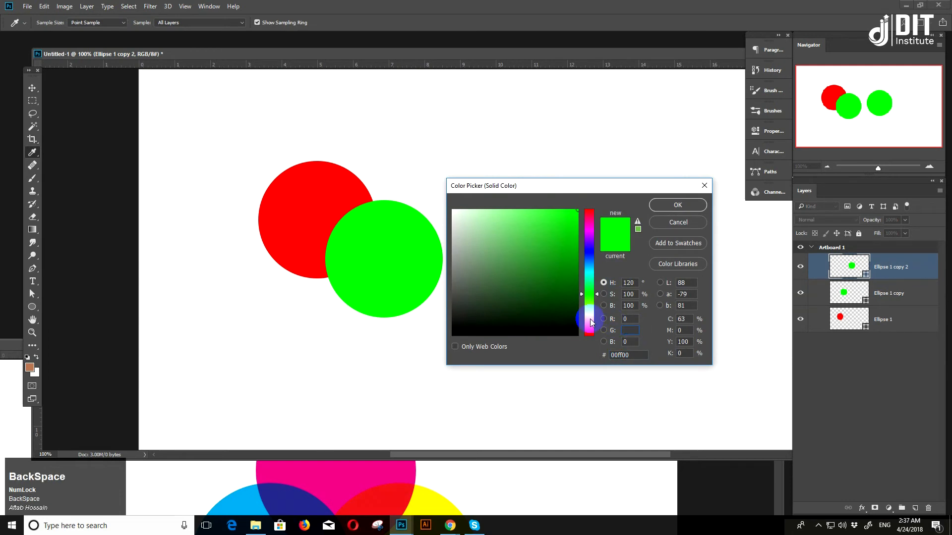
left_click(634, 342)
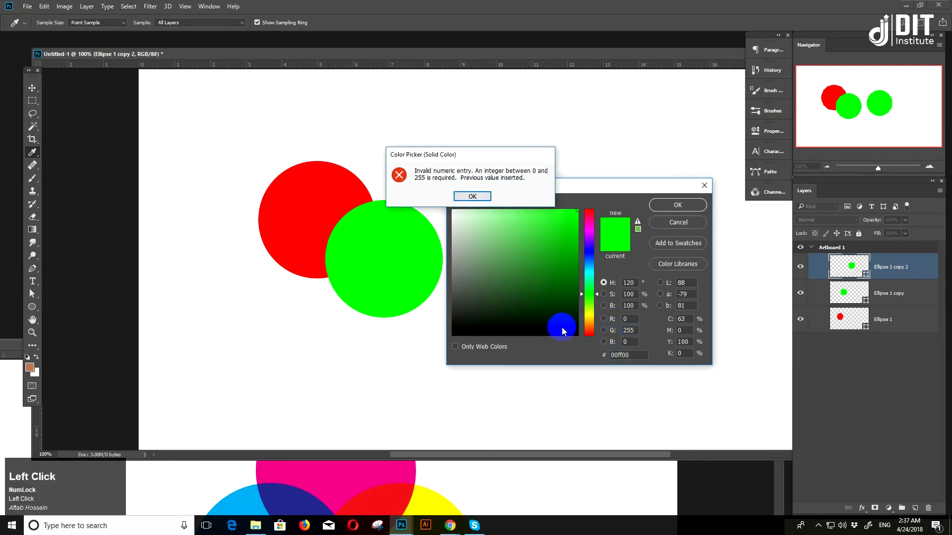
left_click(472, 204)
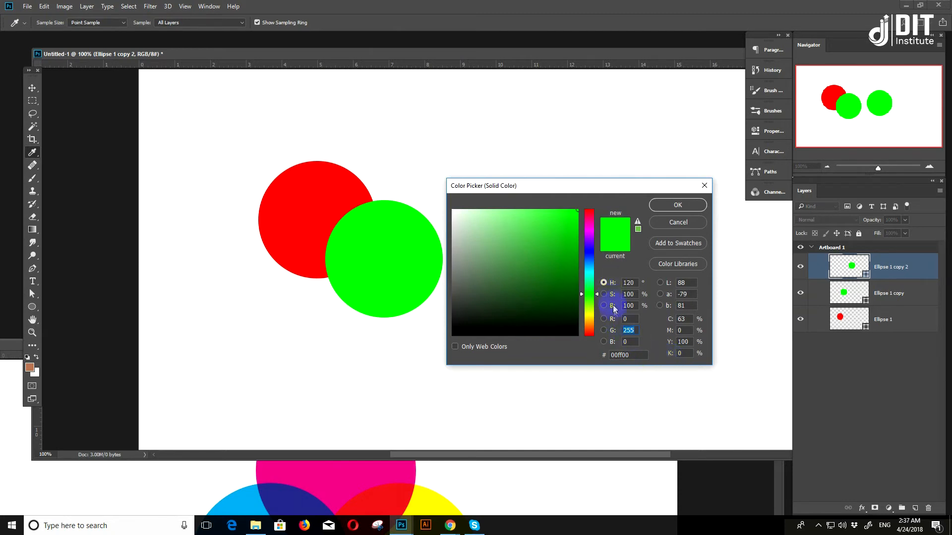
left_click(627, 342)
type("255")
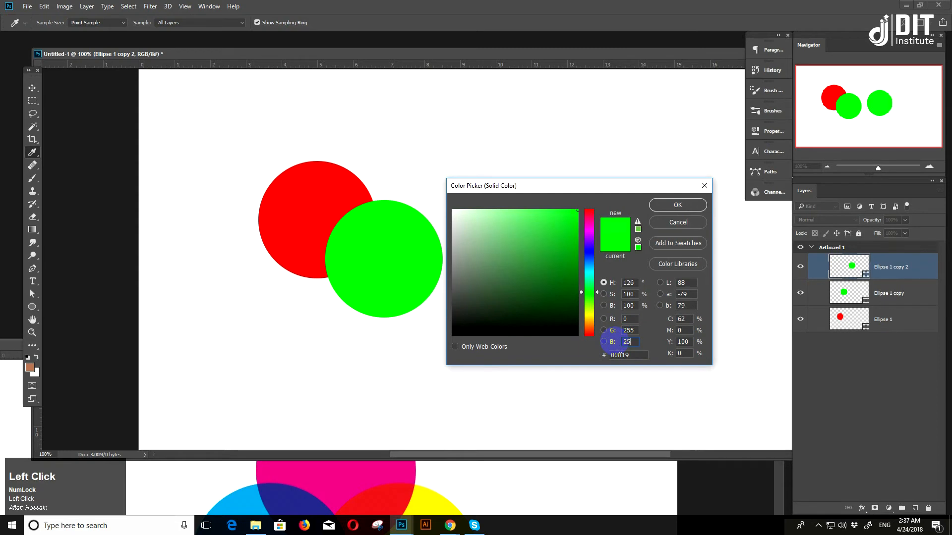
double_click(629, 330)
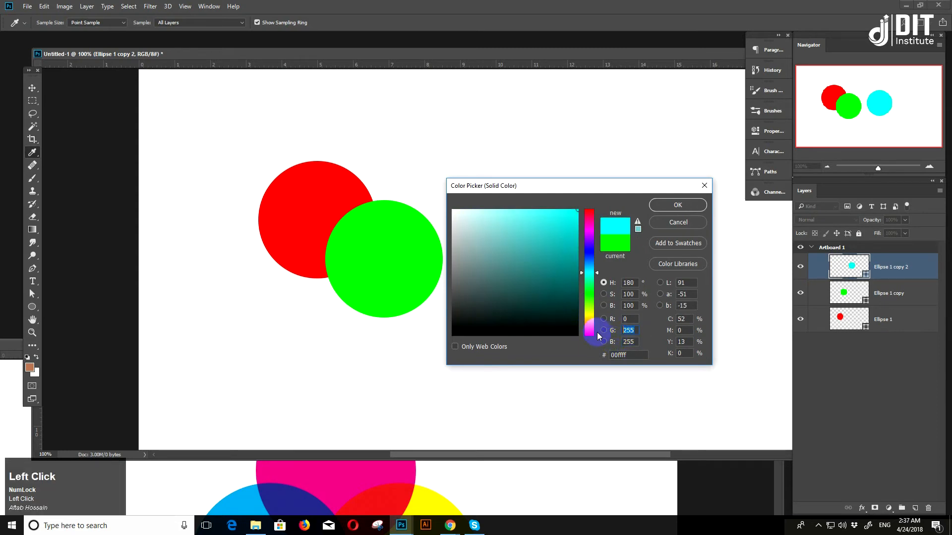
type("0")
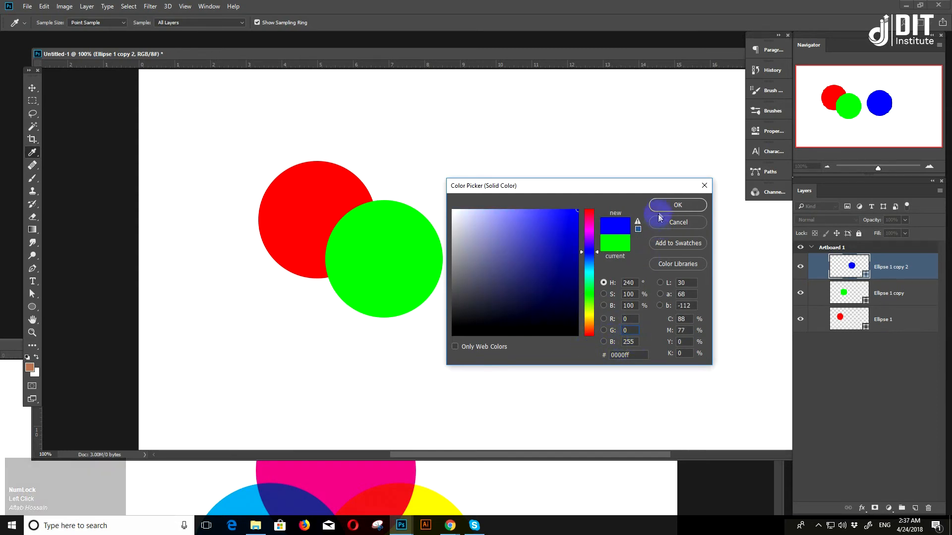
left_click(678, 205)
key("v")
left_click_drag(531, 240, 507, 186)
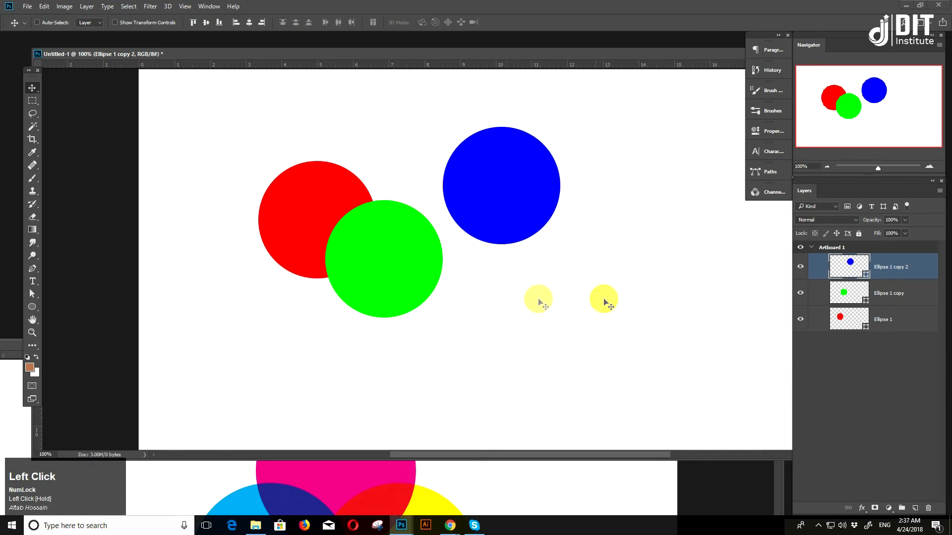
Rename the three circle layers Blue, Green and Red to match their fill colors
left_click(884, 269)
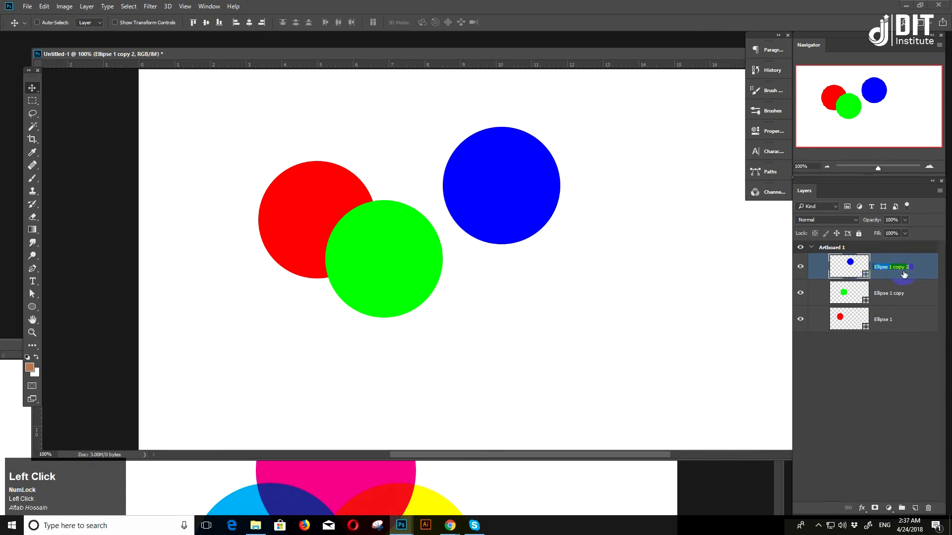
type("Blue")
key("Return")
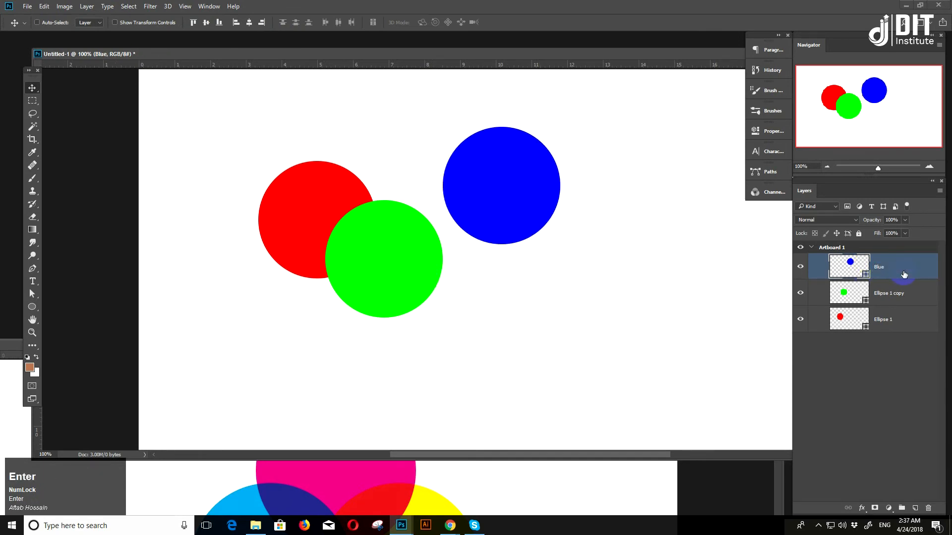
double_click(889, 293)
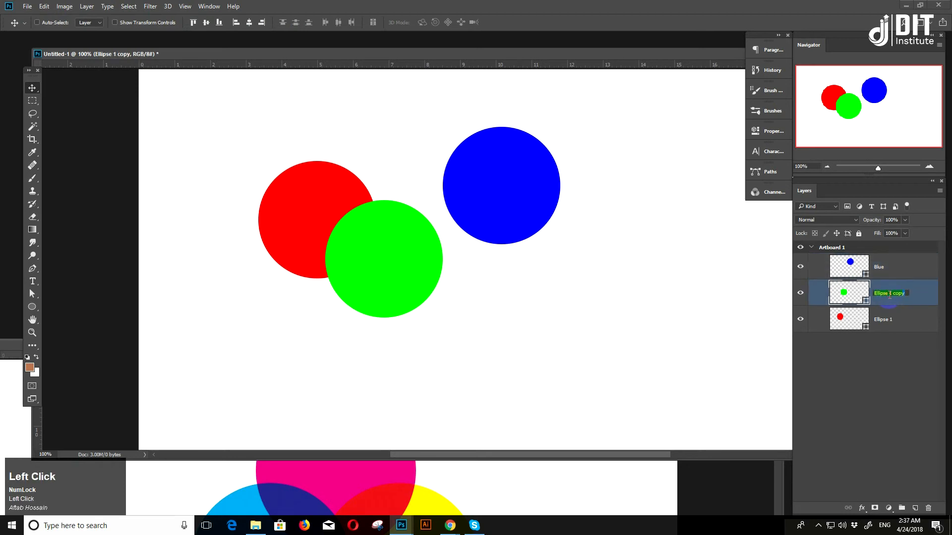
type("Green")
key("Return")
double_click(887, 320)
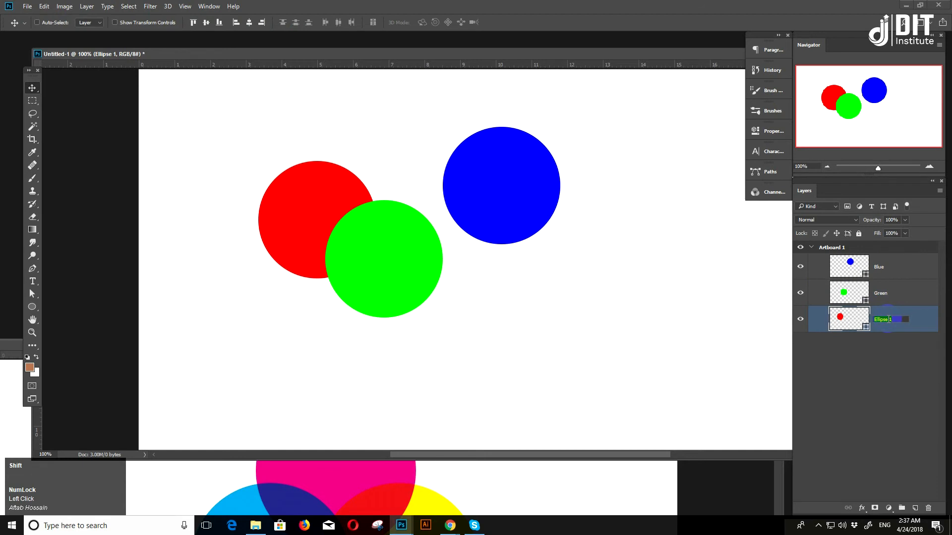
left_click(888, 321)
Add a black Solid Color fill layer and place it beneath the Red layer
left_click(834, 221)
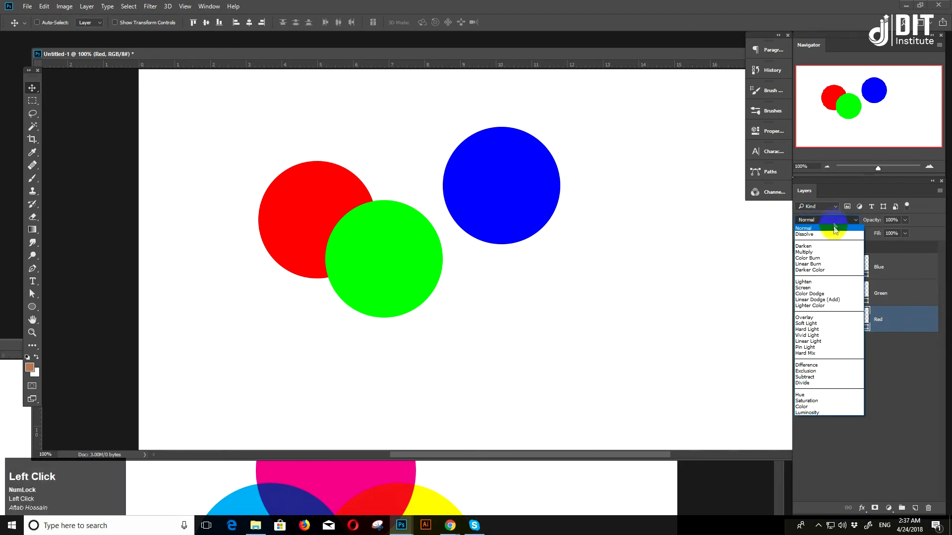
left_click(918, 300)
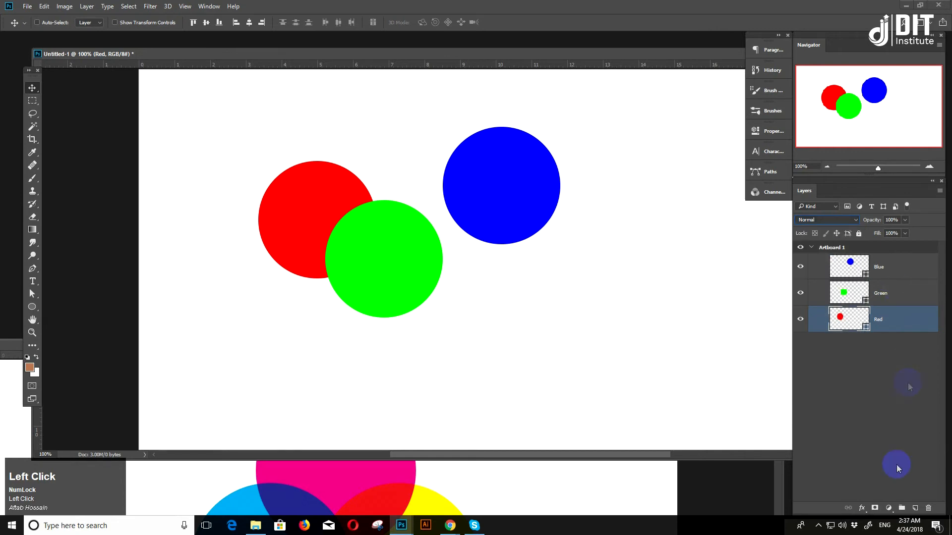
left_click(888, 508)
left_click(865, 296)
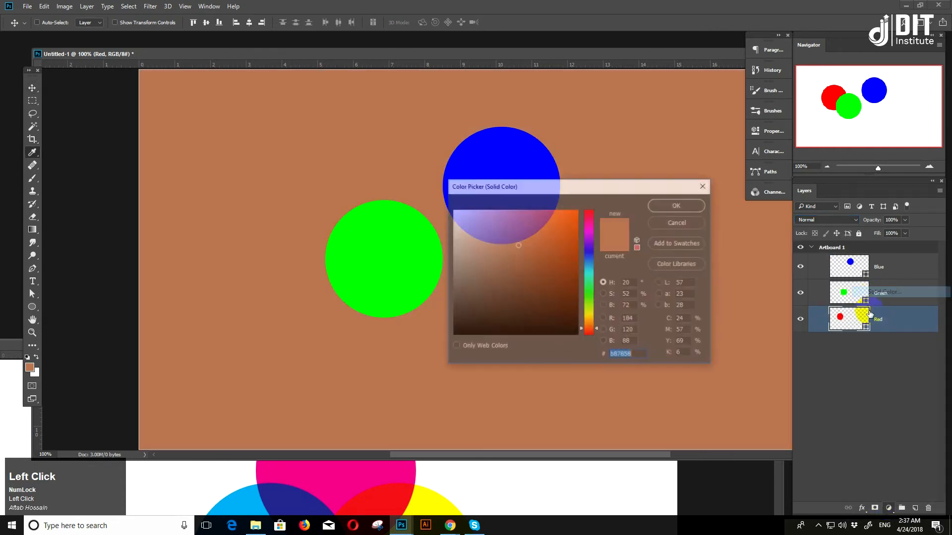
left_click_drag(542, 283, 450, 332)
left_click(672, 205)
left_click_drag(916, 323, 915, 362)
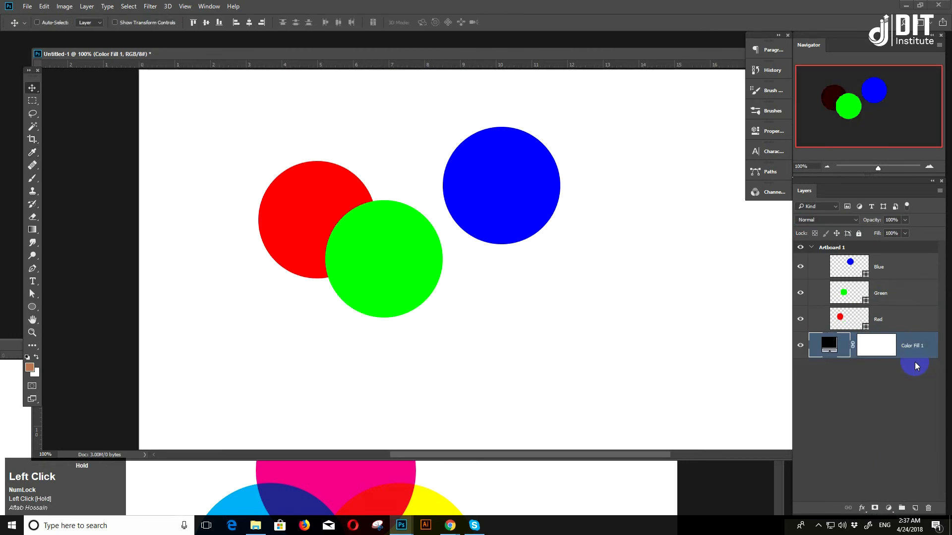
Confirm the fill layer's color as 000000 and move the layer inside Artboard 1, directly under the Red layer
left_click(880, 323)
left_click(868, 340)
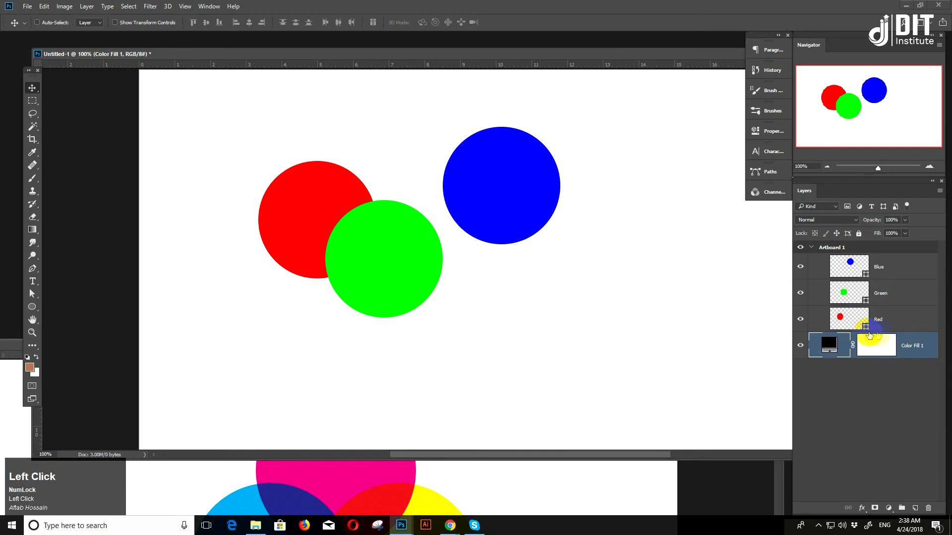
left_click(830, 346)
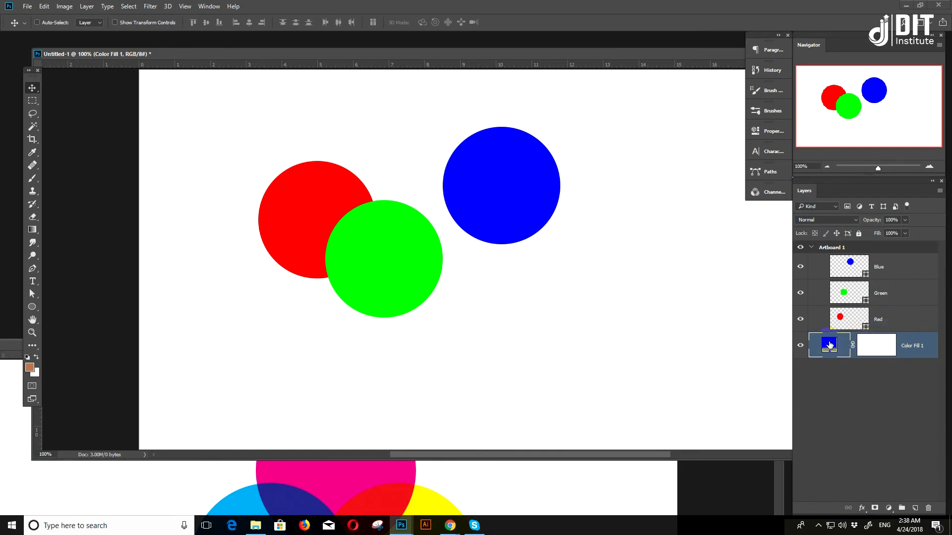
left_click(830, 346)
left_click(783, 331)
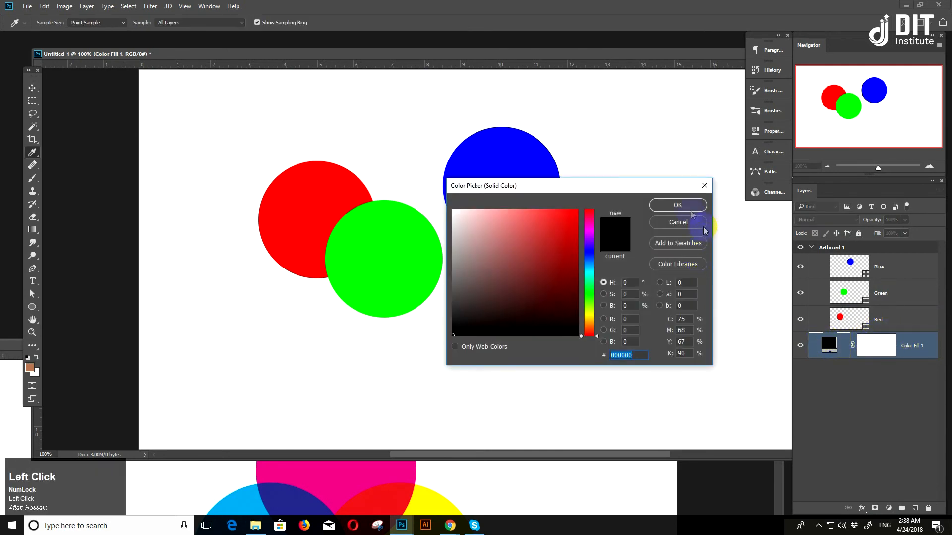
left_click(680, 202)
left_click_drag(908, 342, 918, 332)
right_click(482, 196)
left_click(820, 261)
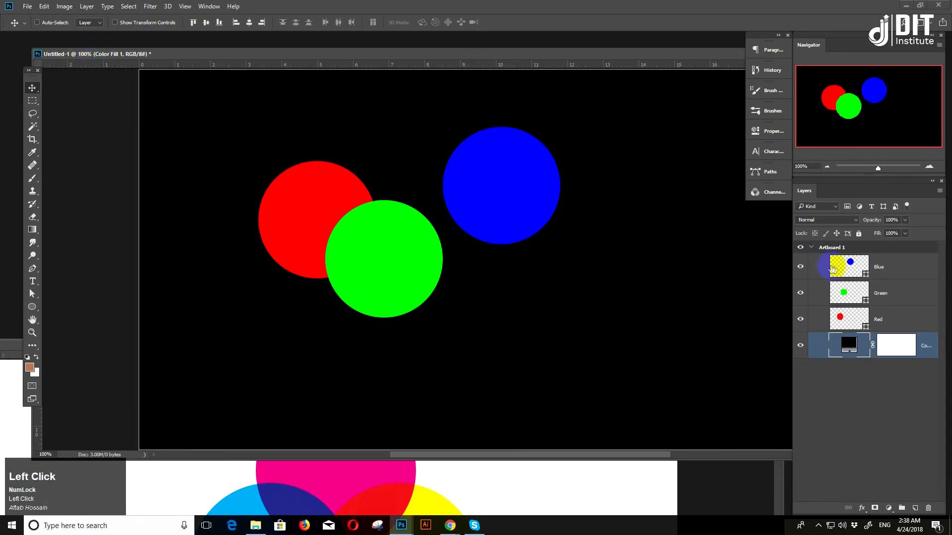
Select the Blue layer and move the blue circle toward the lower right of the artboard
left_click(907, 276)
left_click(890, 314, "shift")
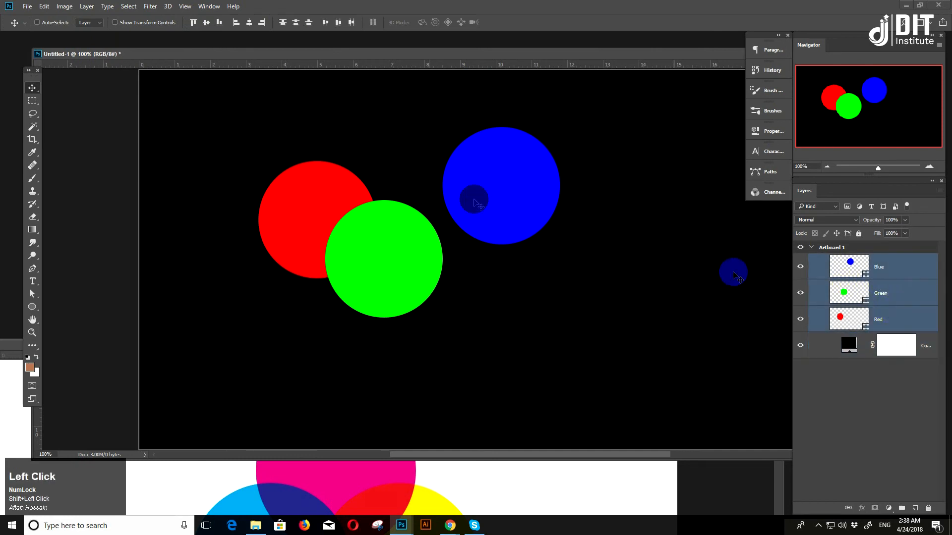
right_click(509, 189)
left_click(511, 189)
right_click(492, 178)
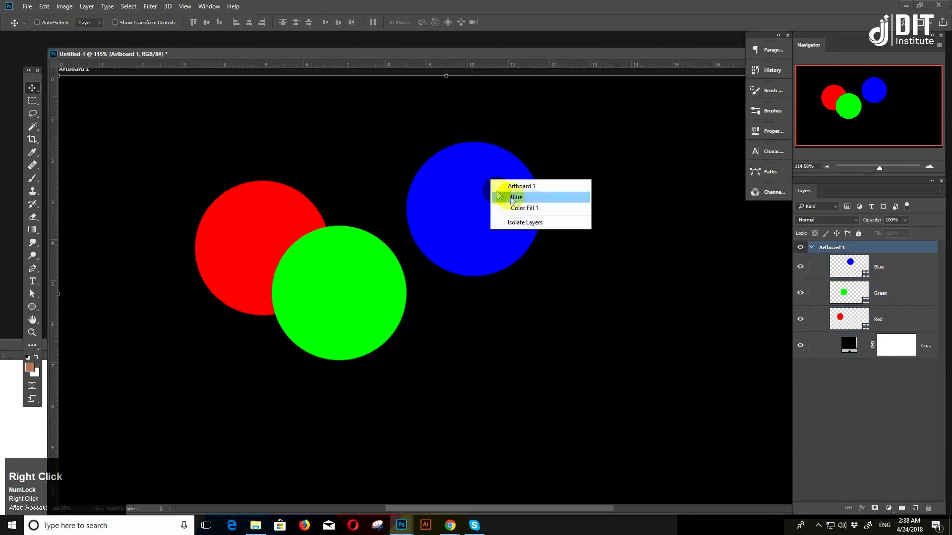
left_click(515, 197)
left_click_drag(516, 199, 548, 251)
Select the Green layer and move the green circle rightward so it overlaps the blue circle's lower-left edge
right_click(366, 304)
left_click(373, 313)
right_click(356, 294)
left_click(376, 310)
left_click_drag(372, 308, 479, 321)
Set the blending mode of the Green, Blue and Red layers to Lighten
left_click(825, 220)
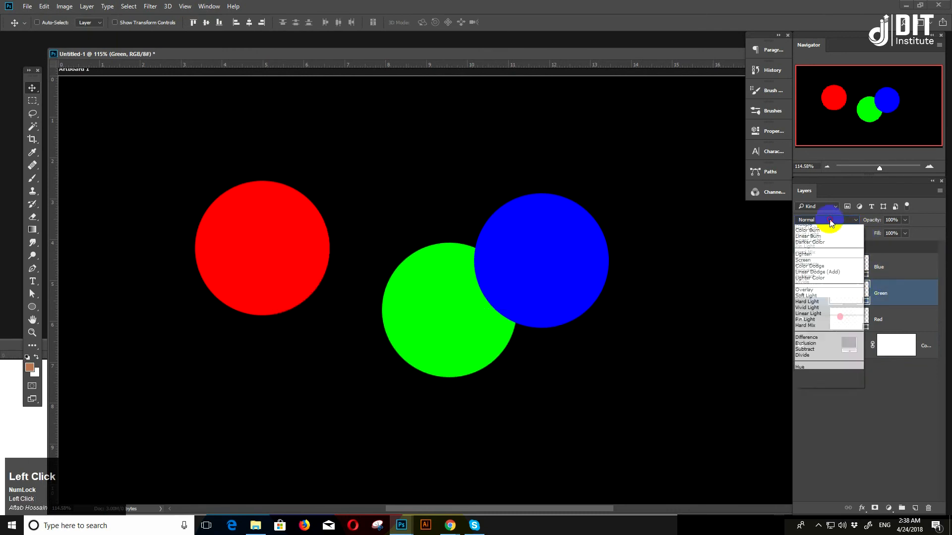
key("Escape")
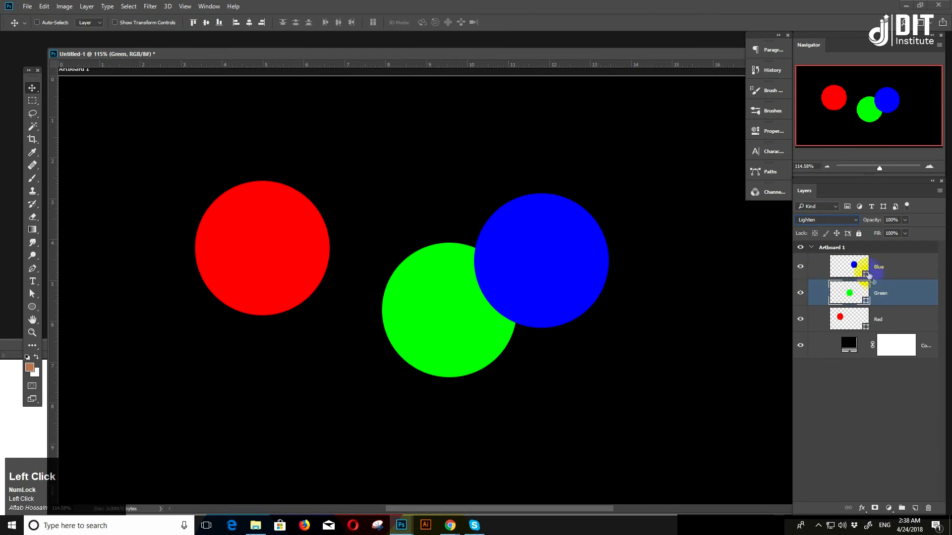
left_click(858, 268)
left_click(838, 221)
left_click(817, 276)
left_click(881, 312)
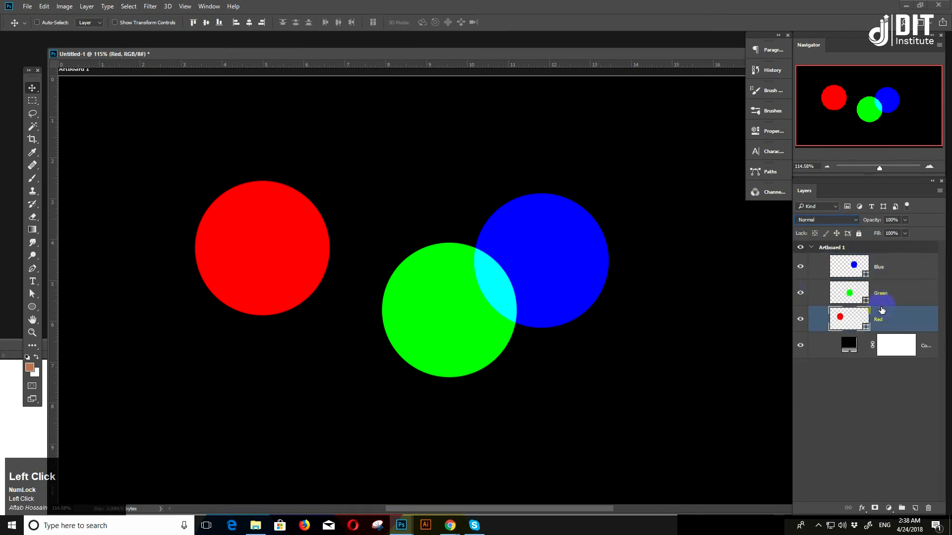
left_click(833, 221)
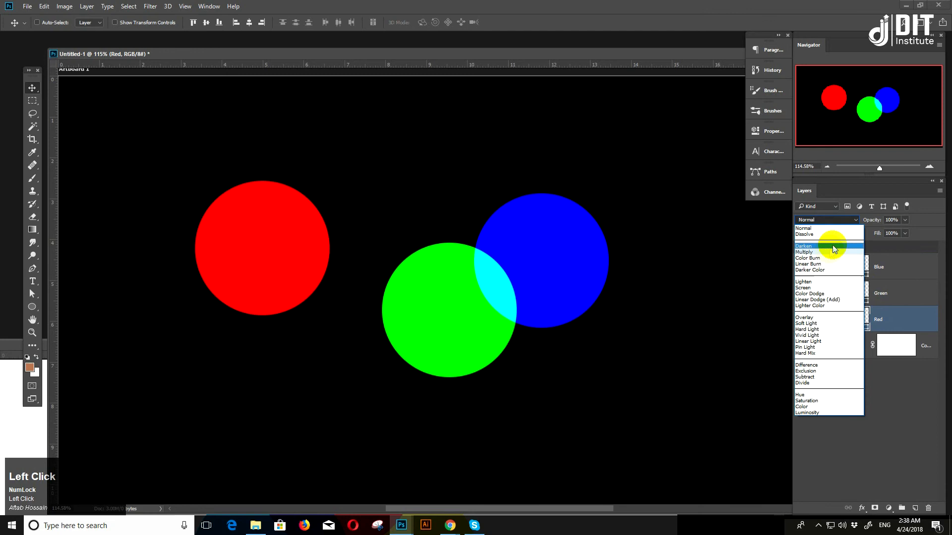
left_click(822, 281)
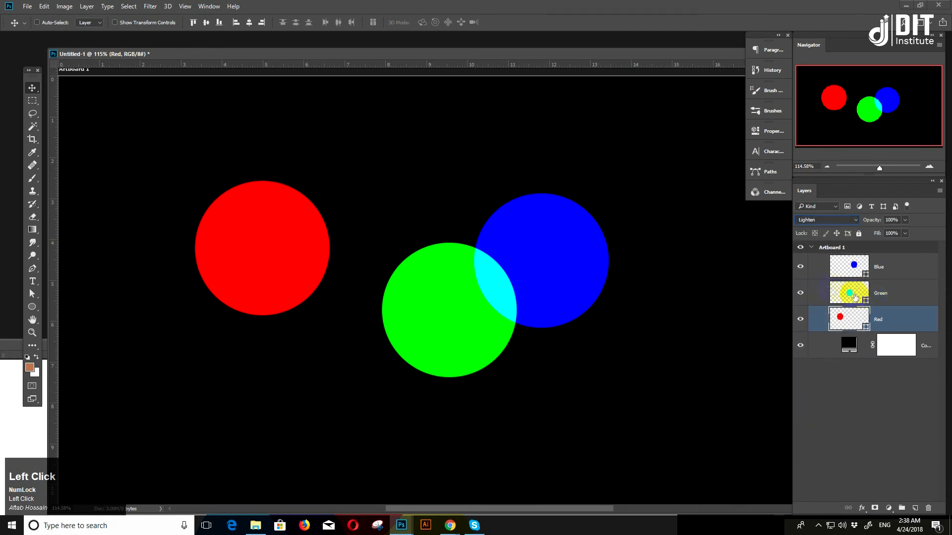
Move the blue, green and red circles together so that all three overlap in the middle
left_click(849, 265)
left_click_drag(581, 250, 514, 240)
right_click(464, 335)
left_click(485, 352)
left_click_drag(472, 344, 435, 337)
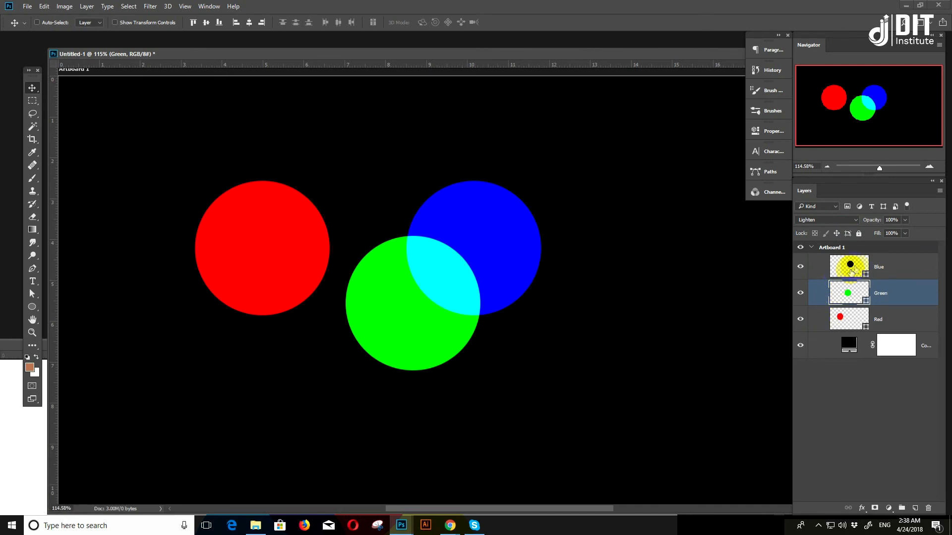
left_click(888, 320)
left_click_drag(292, 239, 419, 227)
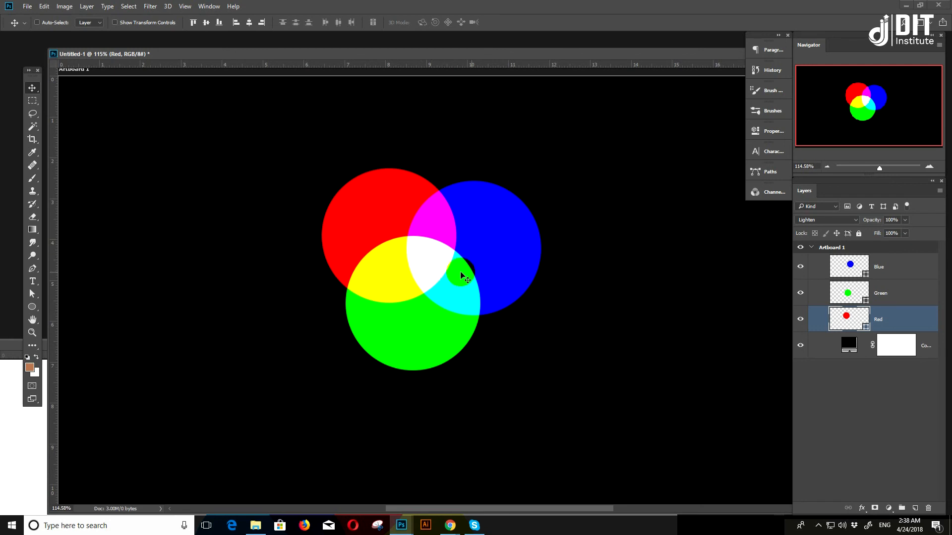
View the Red channel on its own and restore the display of the RGB composite
left_click(768, 195)
left_click(679, 232)
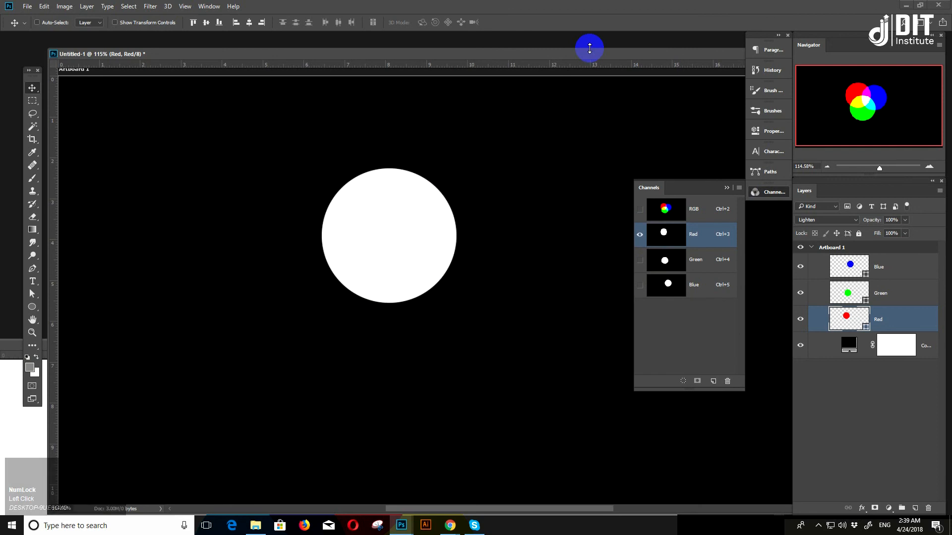
left_click(640, 209)
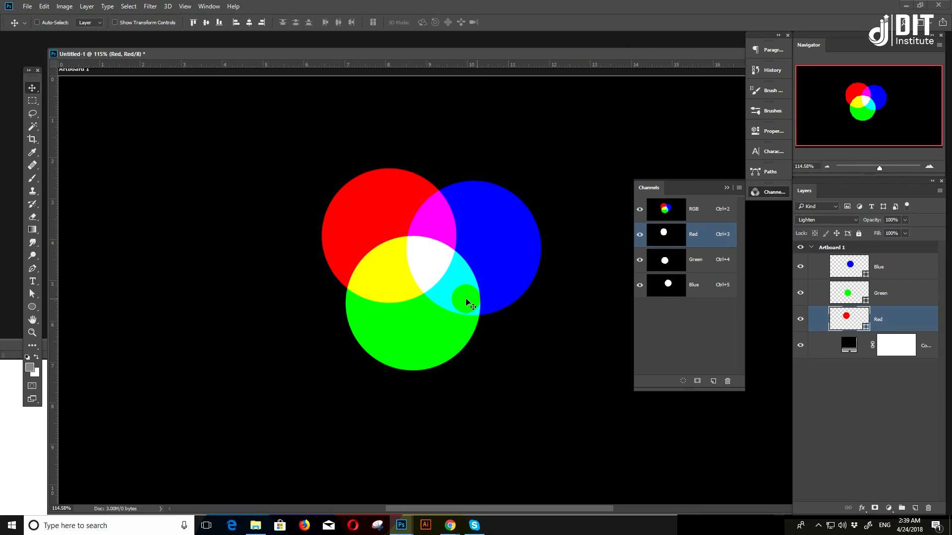
Check the document's current color mode among the available image modes
left_click(64, 6)
mouse_move(76, 20)
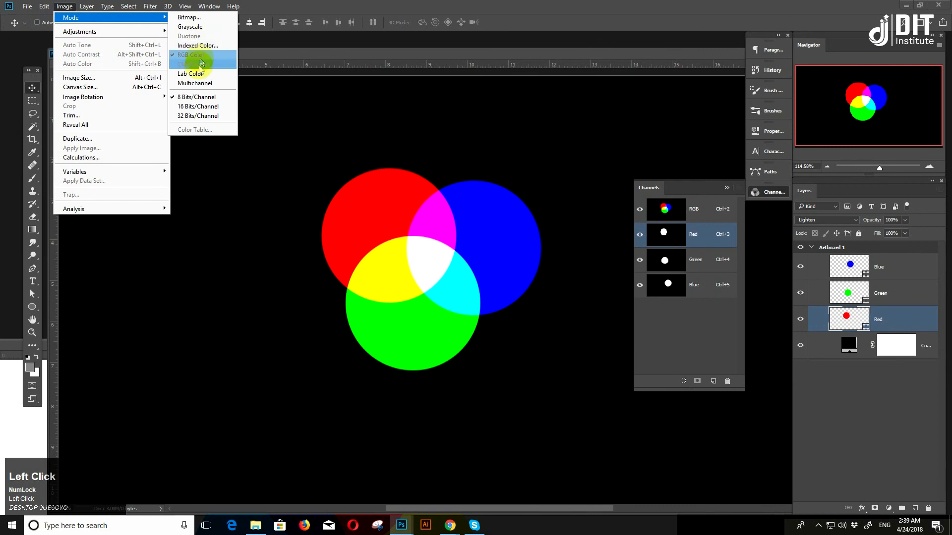
left_click(117, 23)
left_click(423, 139)
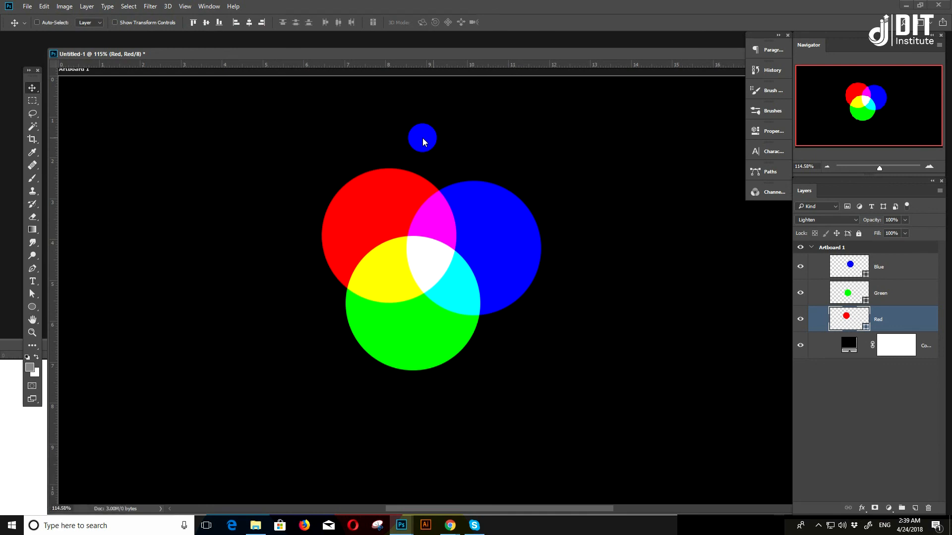
Move the floating document window with the RGB circles so its window controls are reachable
left_click_drag(377, 56, 622, 128)
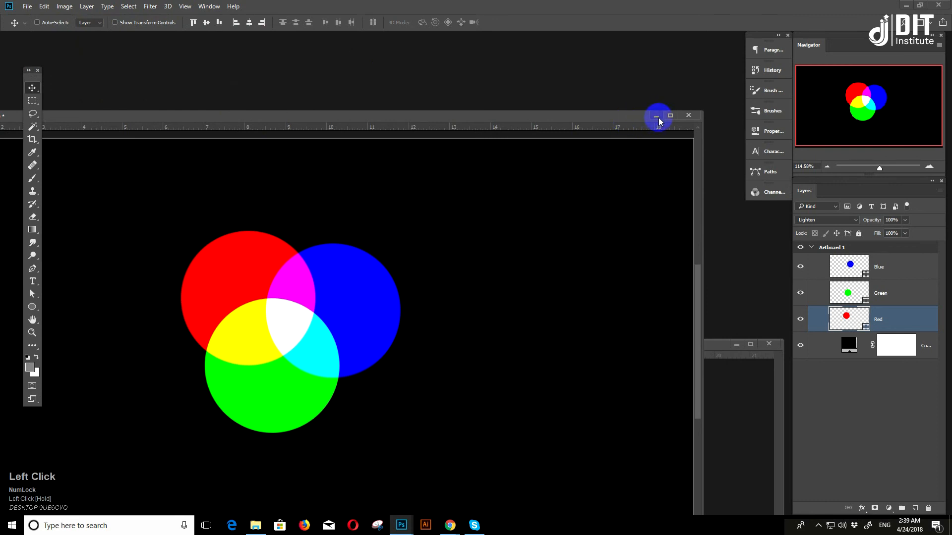